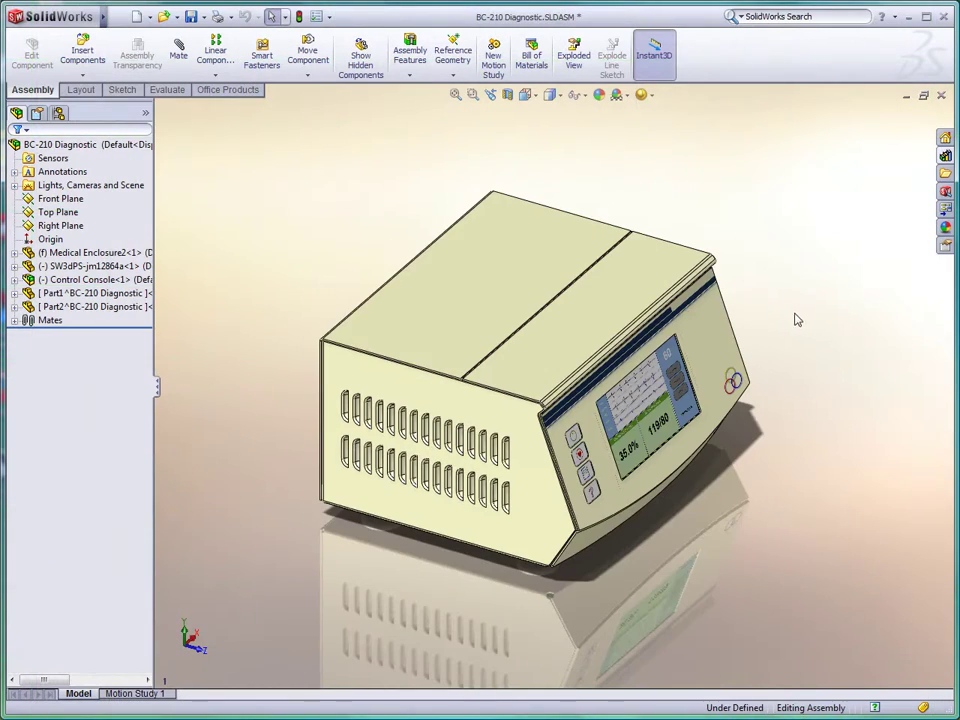
Isolate the Control Console component to view its internals, then restore the full assembly.
right_click(142, 283)
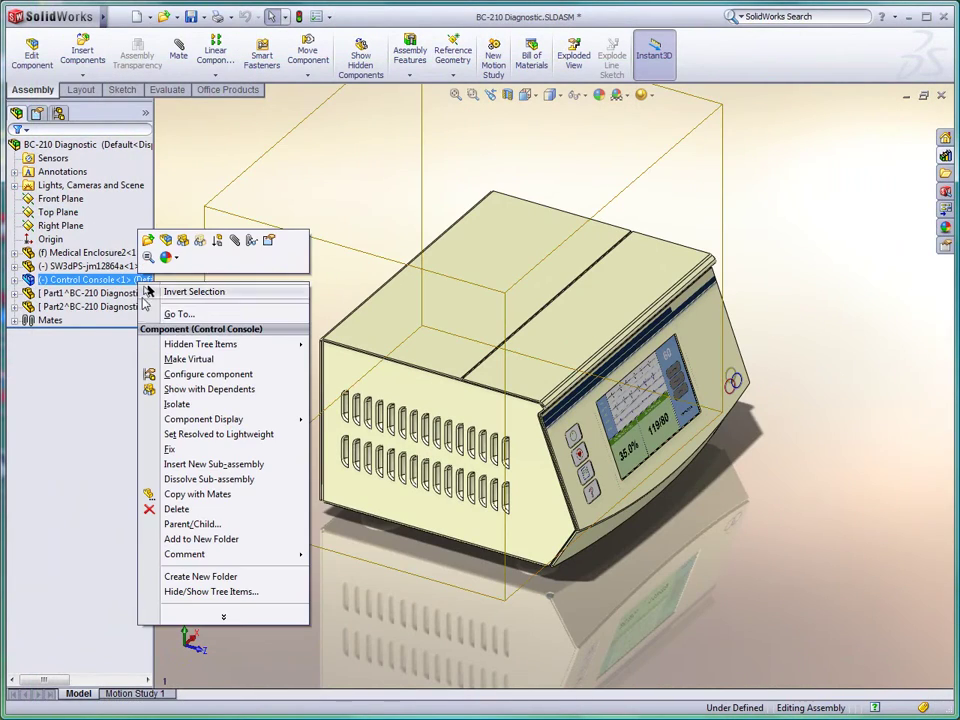
click(170, 404)
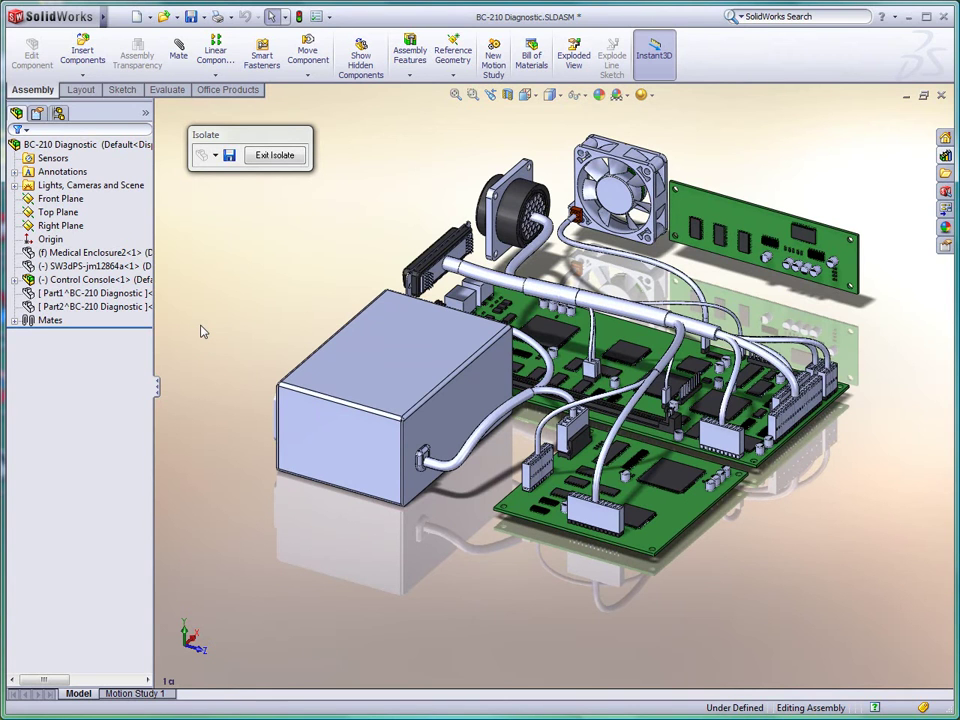
click(274, 155)
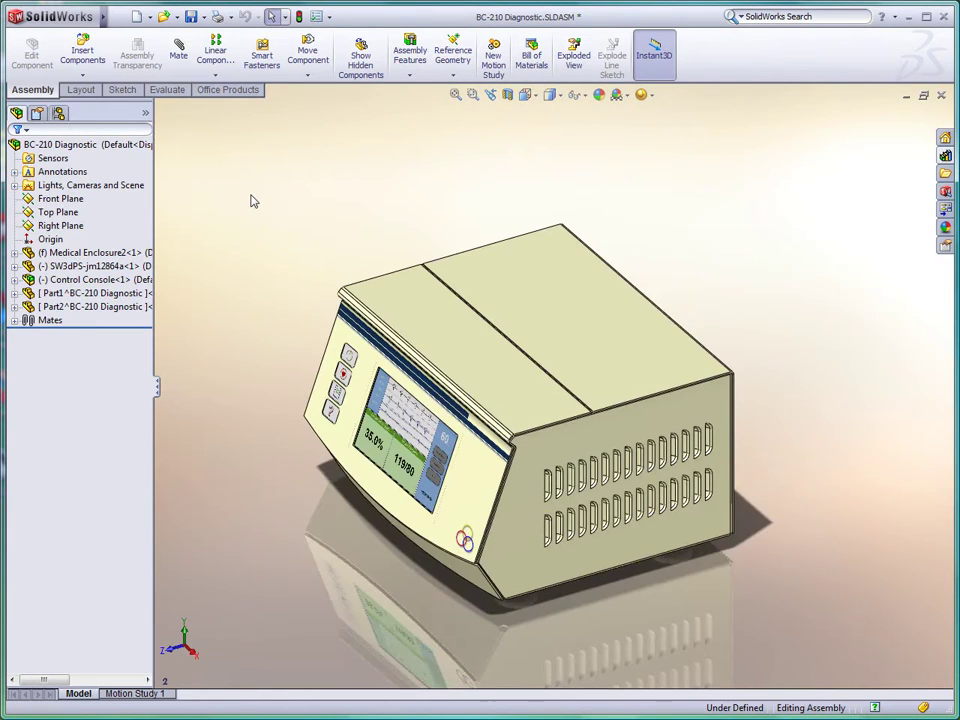
Open the enclosure as its own part and apply Body-Move/Copy1 to lift the top cover.
right_click(545, 453)
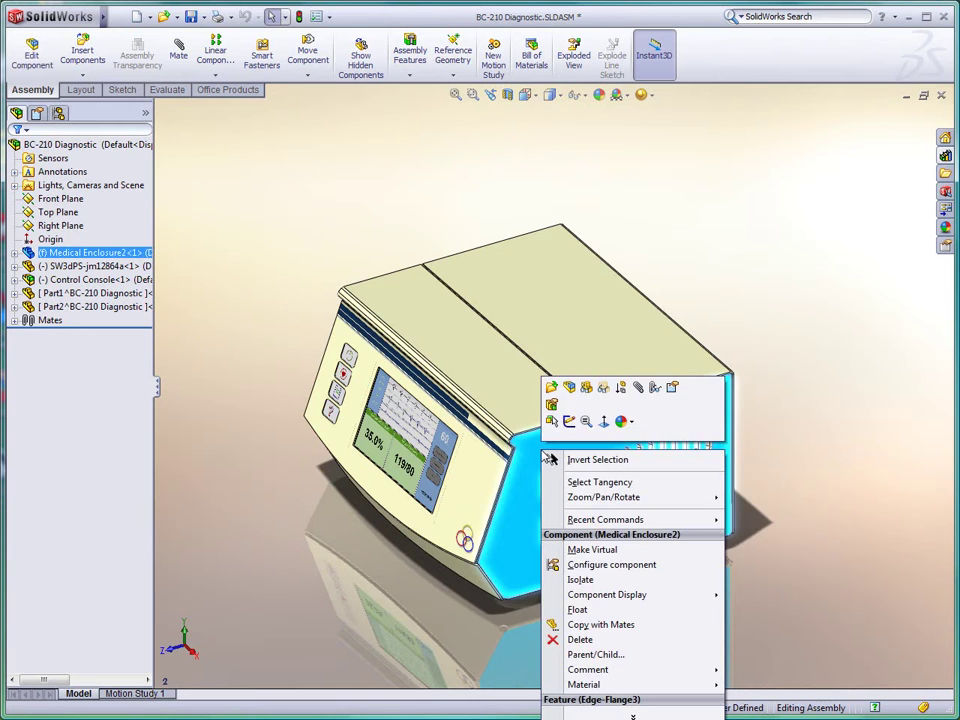
click(553, 390)
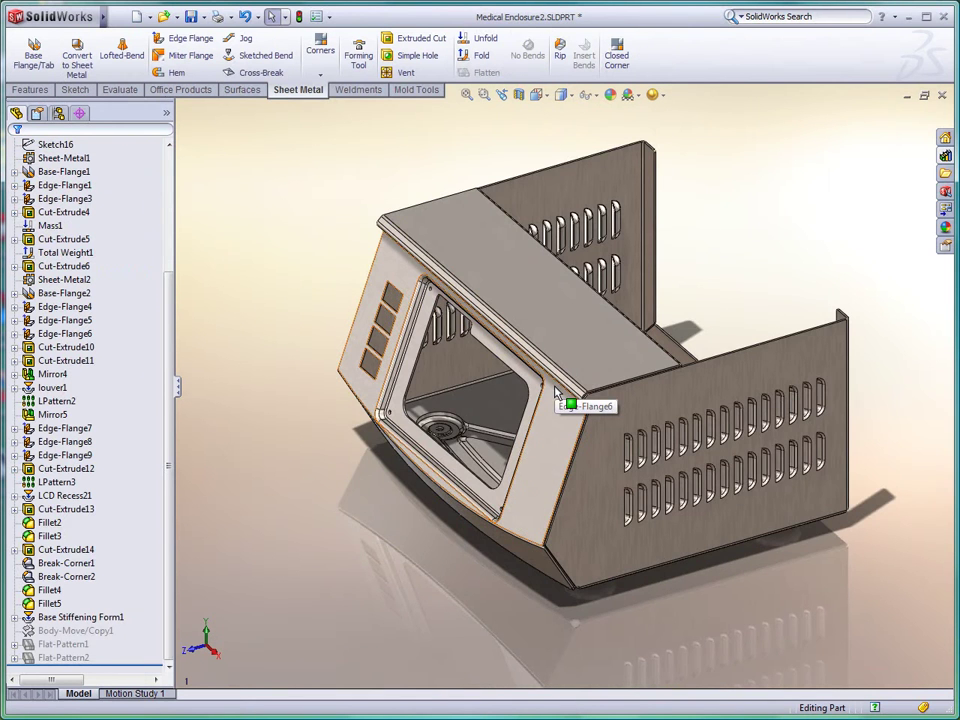
scroll(557, 393, up, 5)
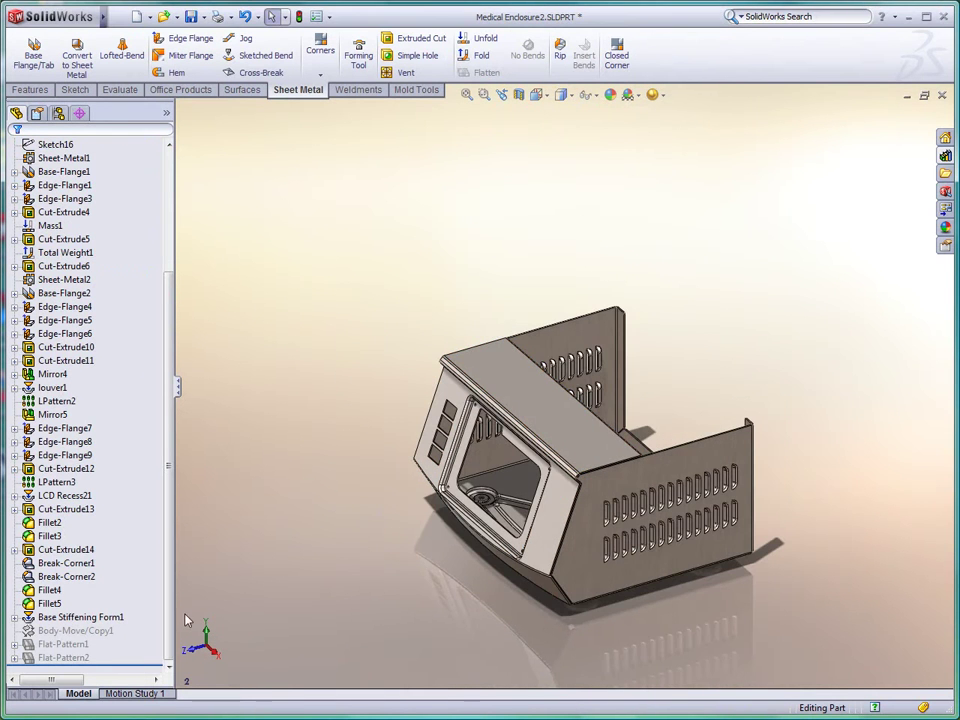
right_click(102, 634)
click(112, 606)
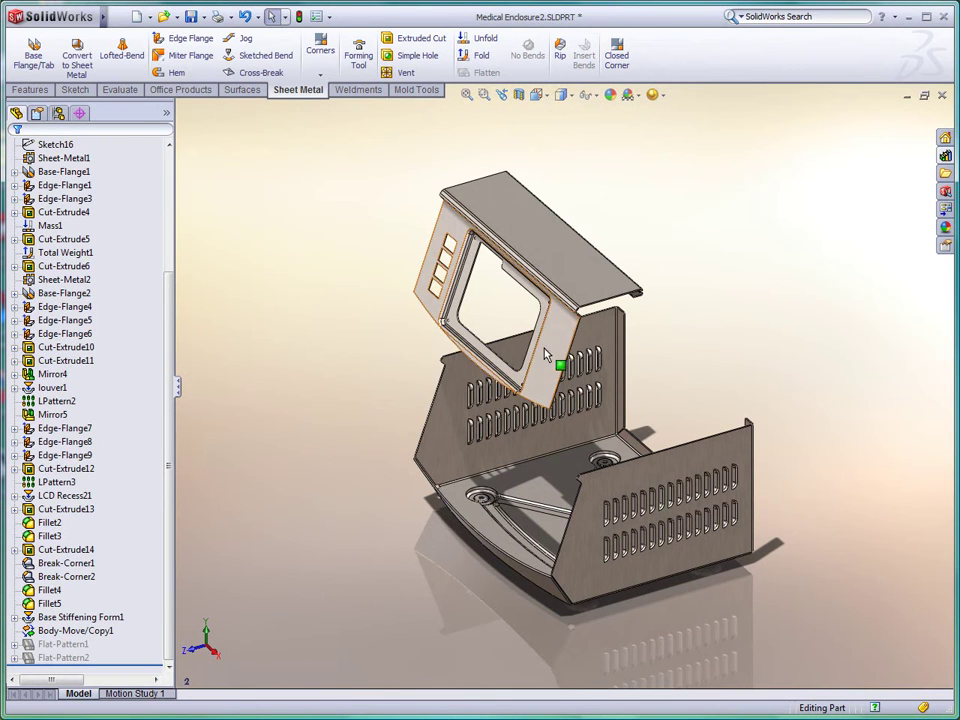
Flatten the base sheet-metal body, view the flat pattern, and fold it back into 3D.
right_click(600, 333)
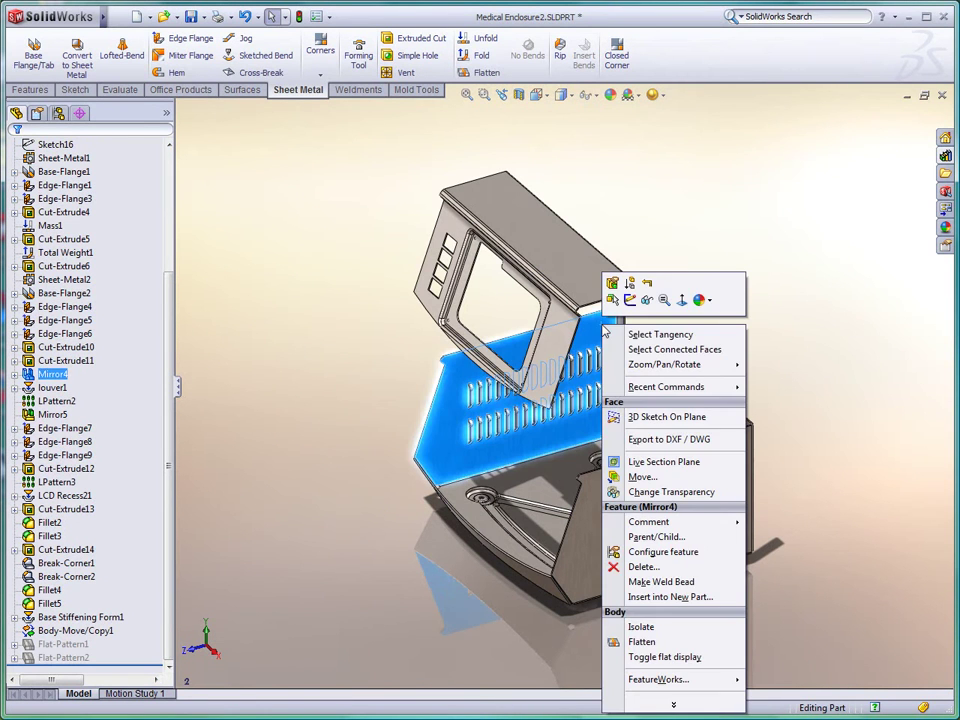
click(642, 643)
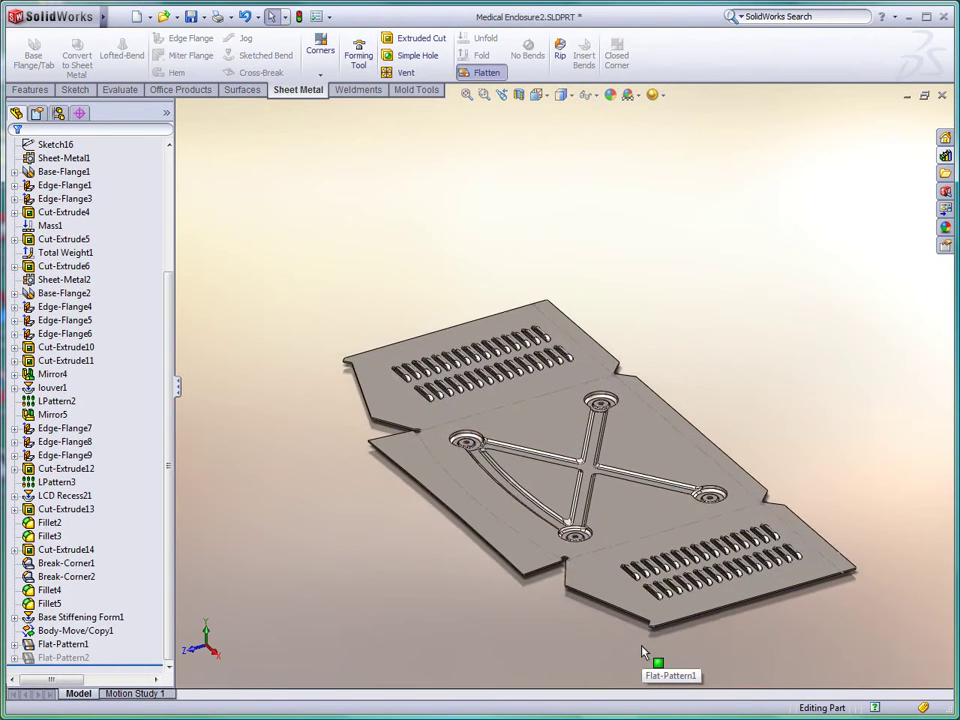
middle_drag(492, 410, 498, 497)
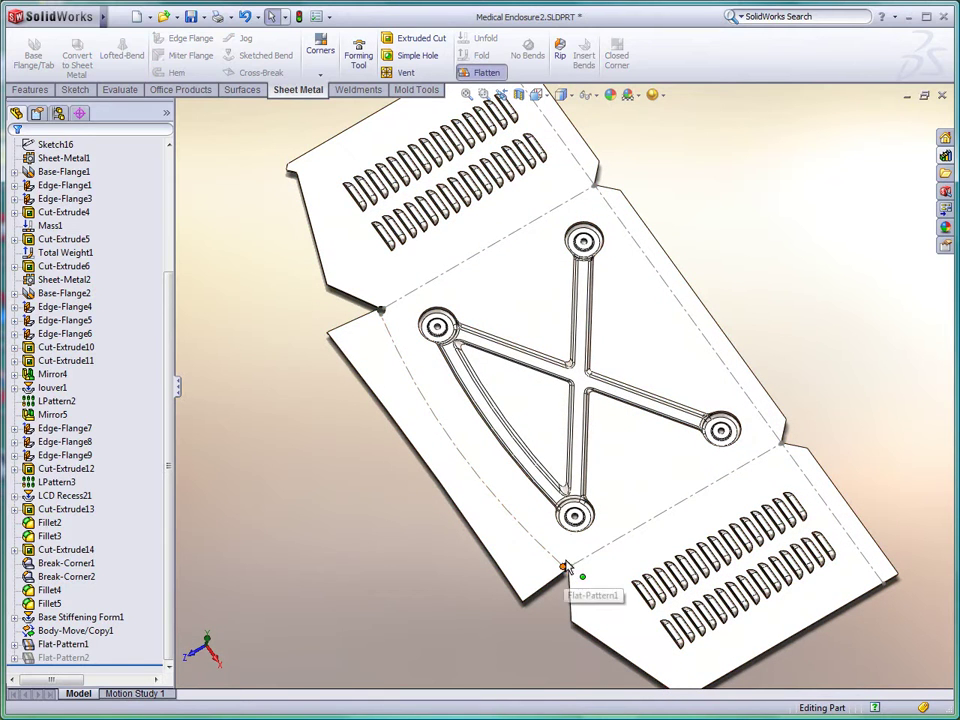
click(485, 75)
middle_drag(455, 200, 180, 600)
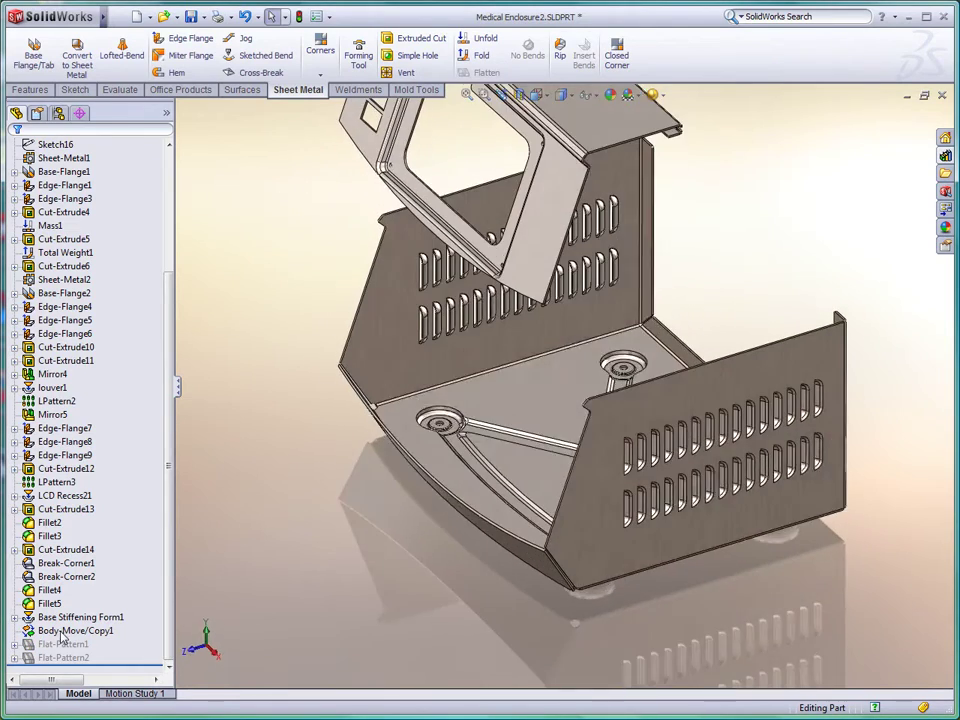
right_click(62, 630)
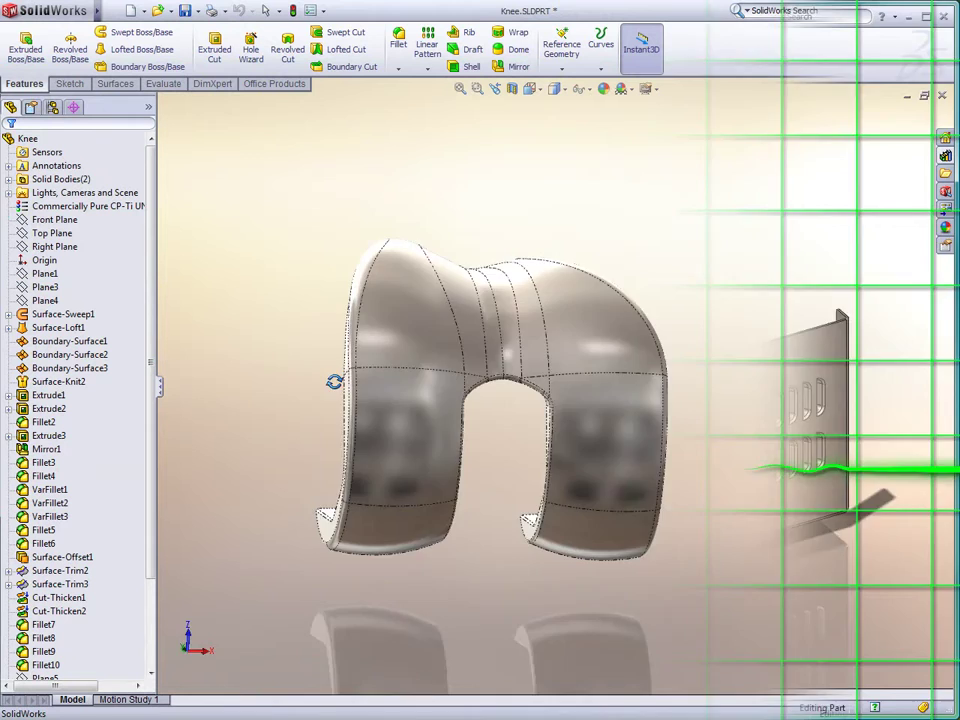
Close the Knee part's Surface-Loft1 settings after orbiting it, and switch to Femur Scan.SLDPRT.
middle_drag(332, 379, 378, 512)
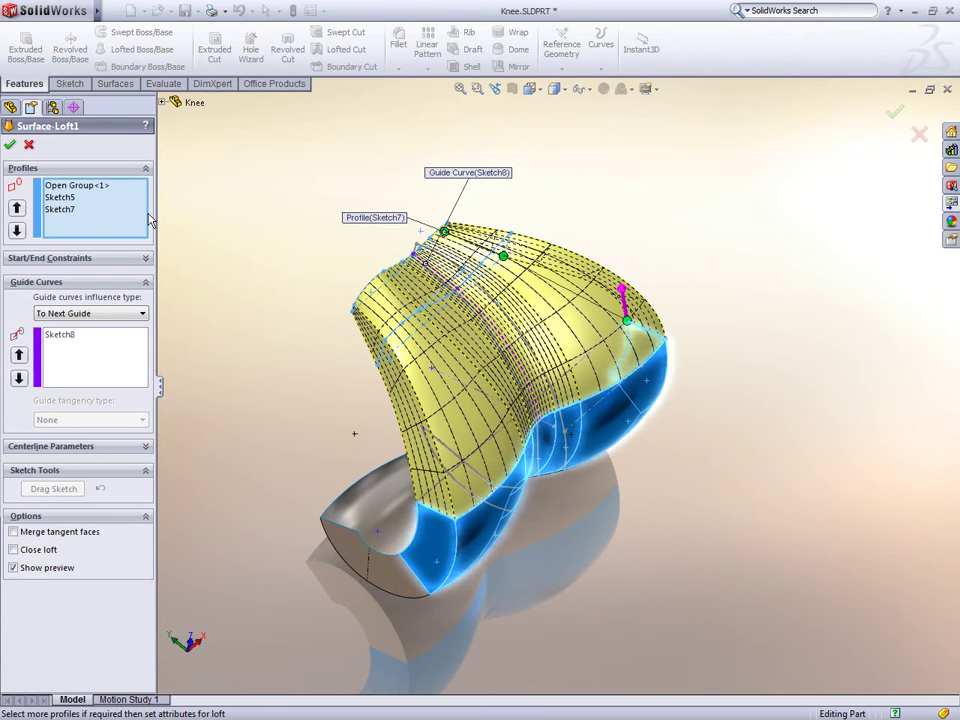
click(30, 146)
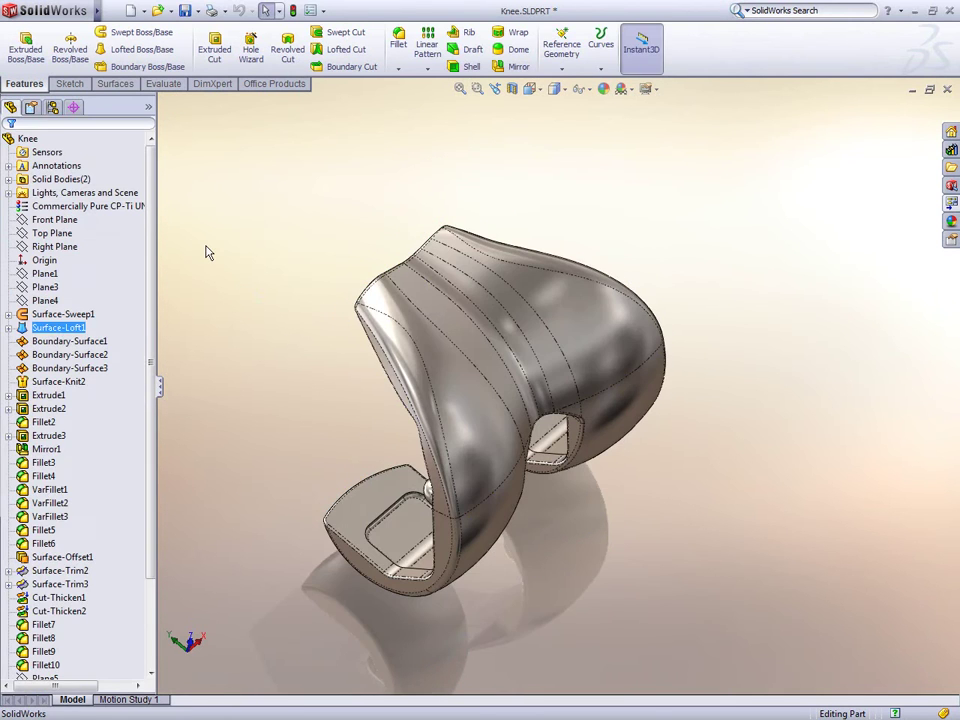
middle_drag(317, 379, 277, 295)
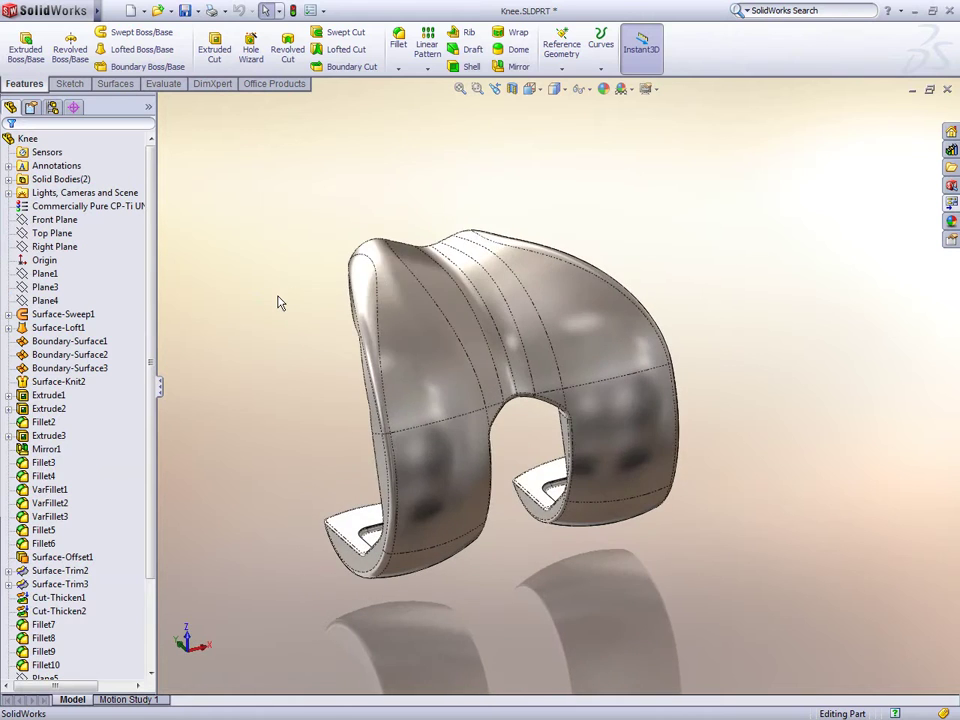
key(ctrl+Tab)
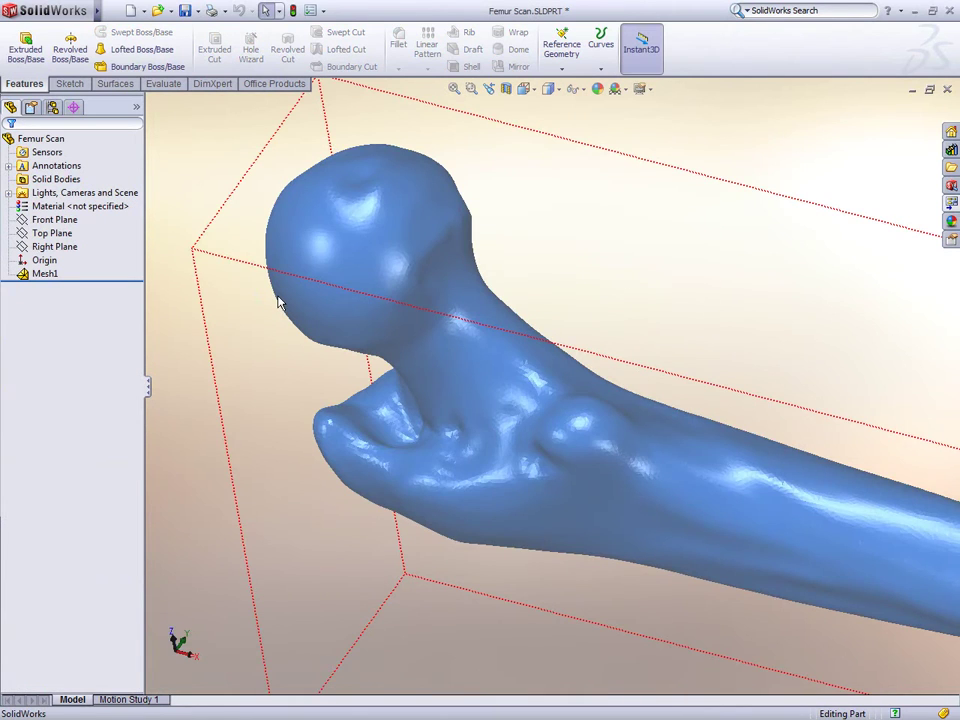
Orbit the femur scan and zoom to fit the whole bone.
middle_drag(280, 303, 332, 272)
key(f)
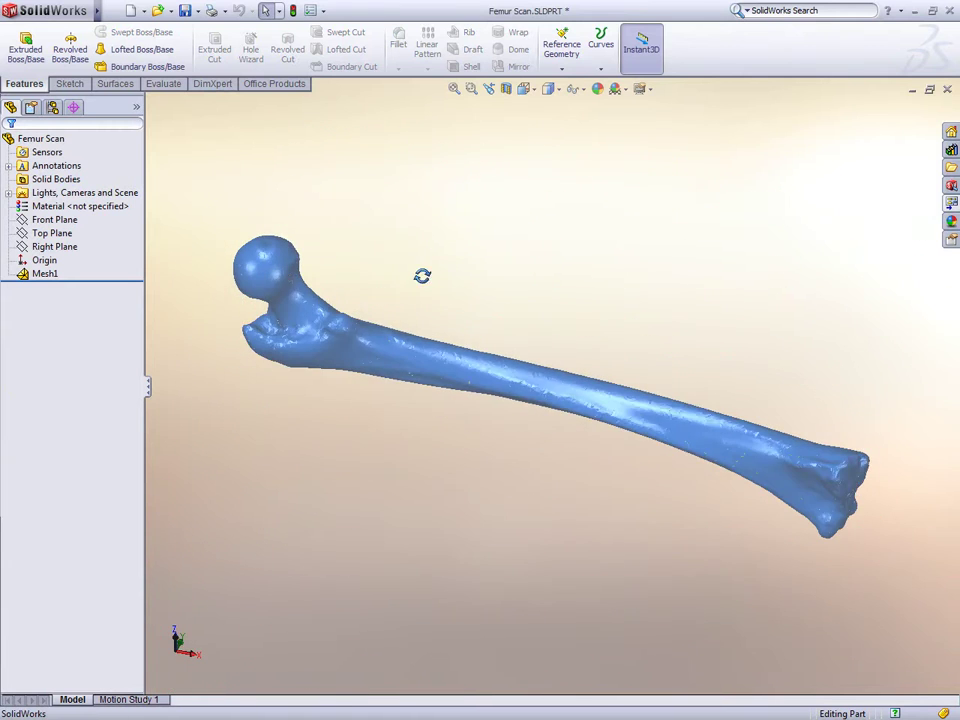
middle_drag(422, 276, 393, 278)
In Leg.SLDASM, pan from the hip implant to the knee and move the Tibia up-left.
key(ctrl+Tab)
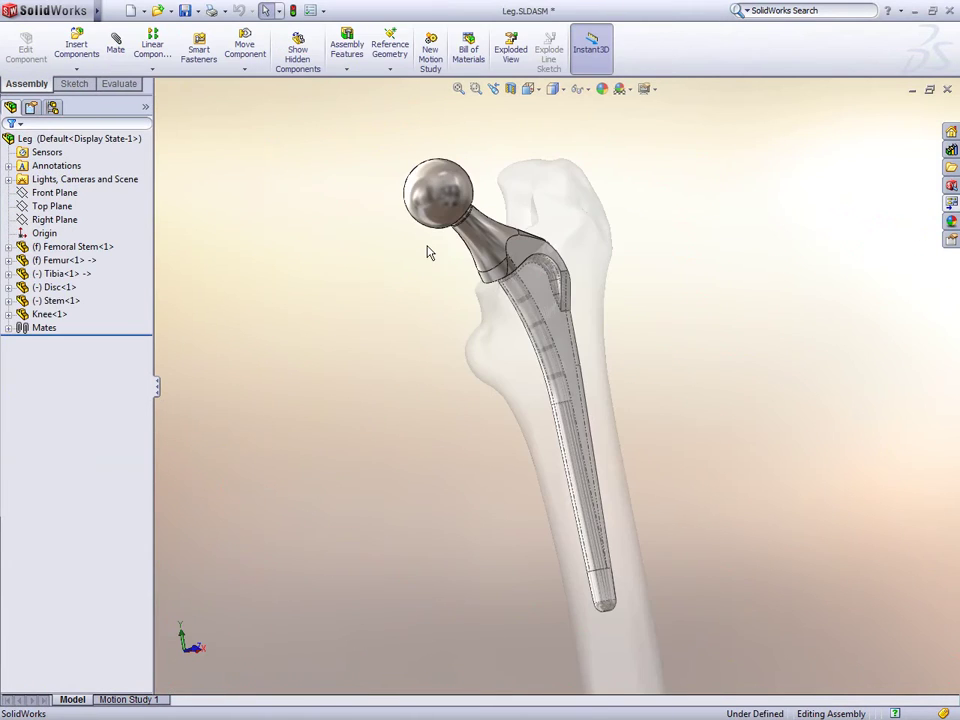
middle_drag(510, 313, 463, 462)
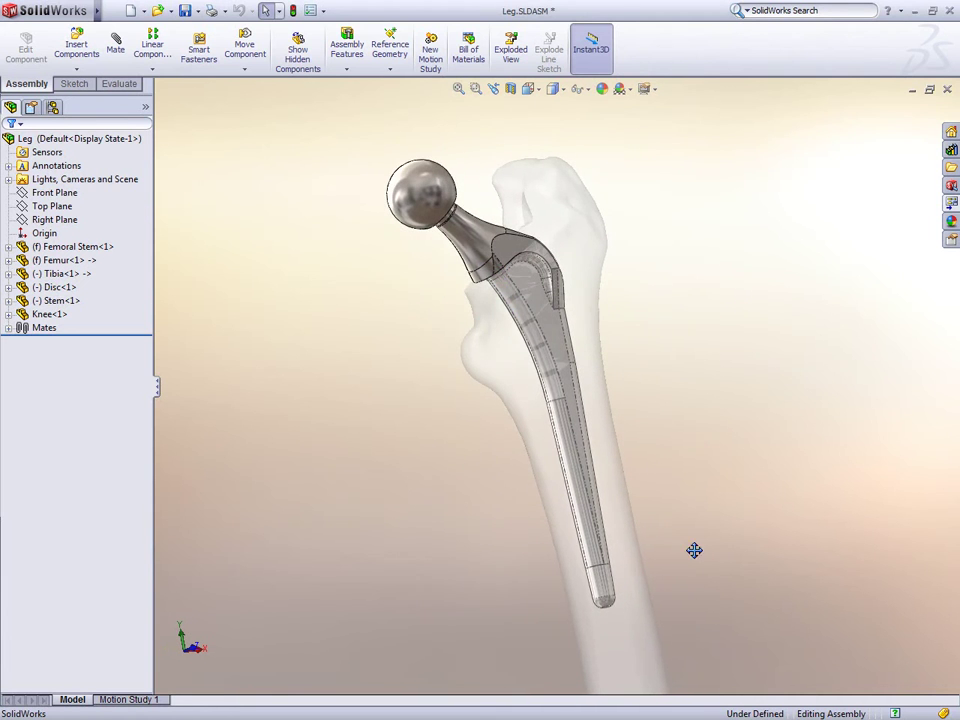
ctrl+middle_drag(694, 550, 574, 375)
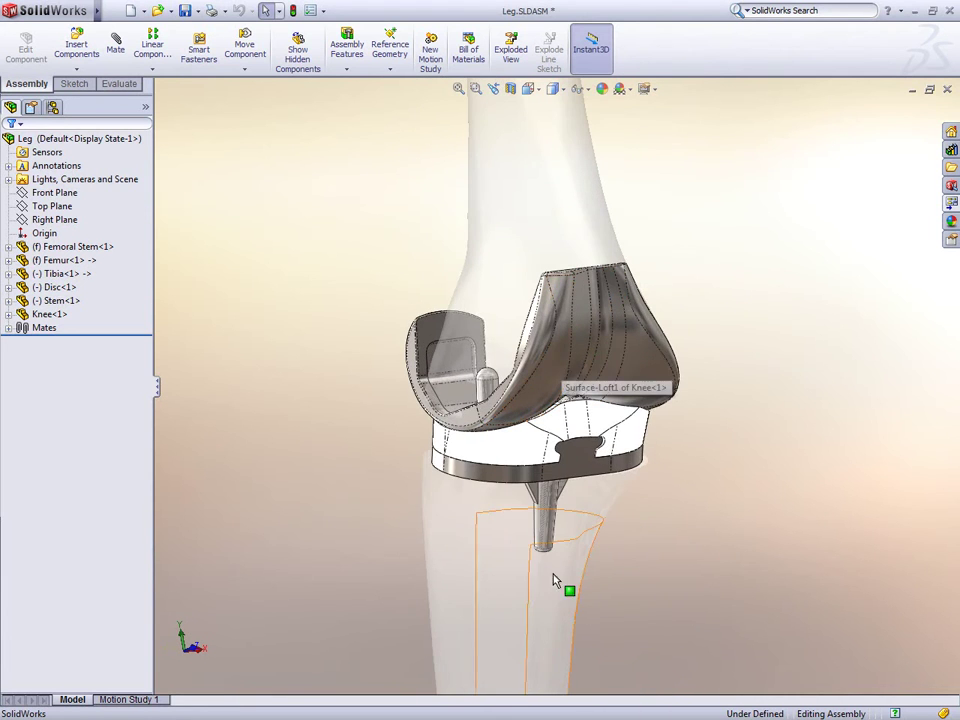
drag(556, 582, 536, 561)
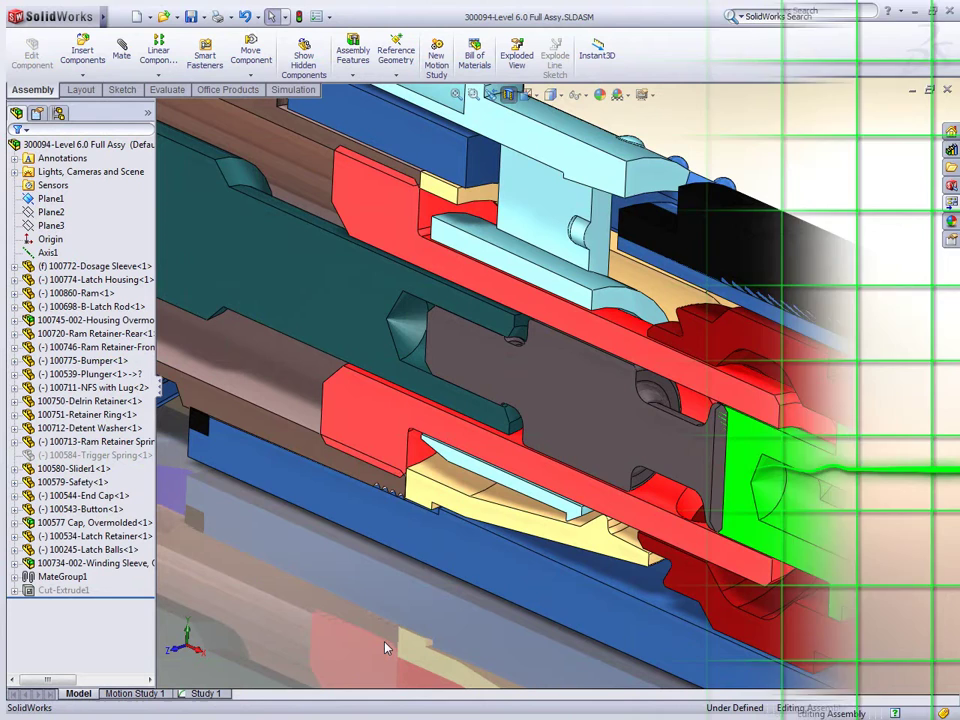
Zoom to fit the injector assembly, turn off the section view, and apply the Lock_only display state.
click(493, 95)
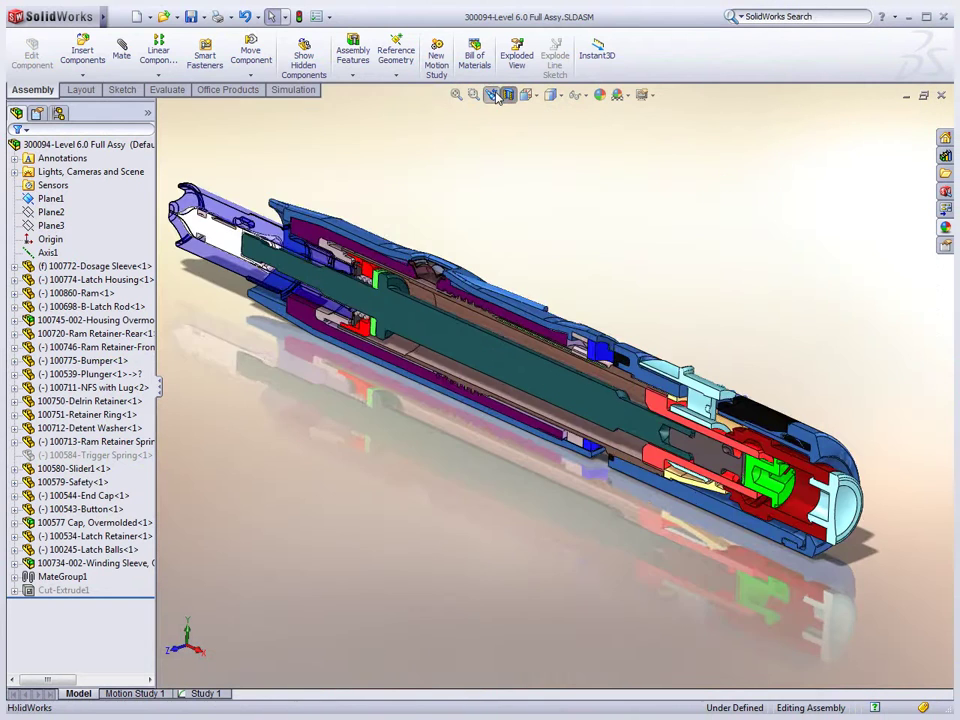
click(510, 96)
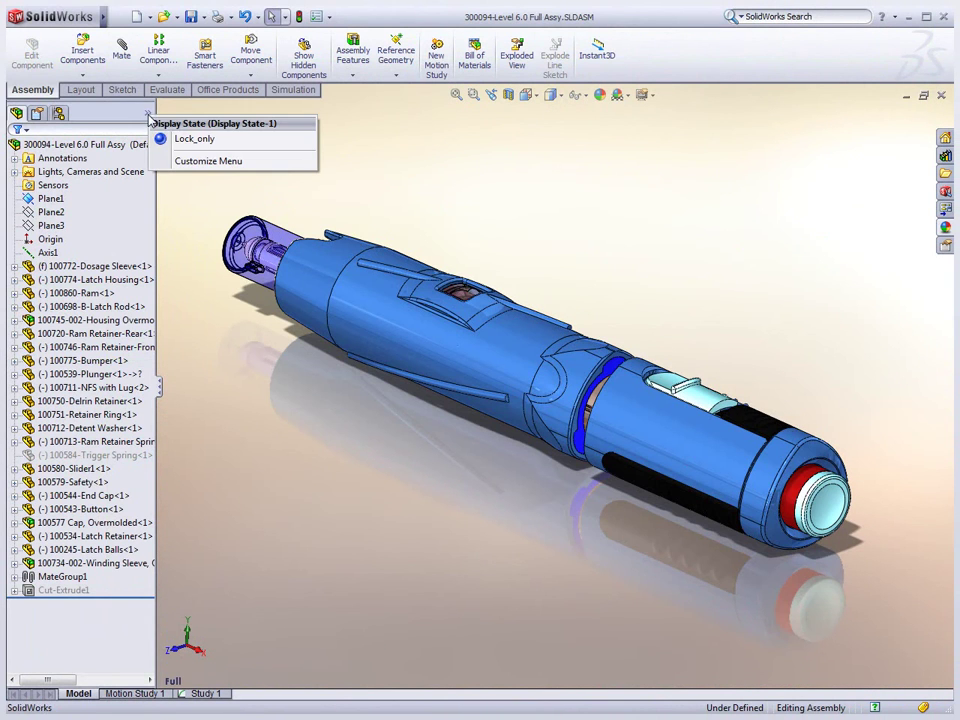
click(168, 140)
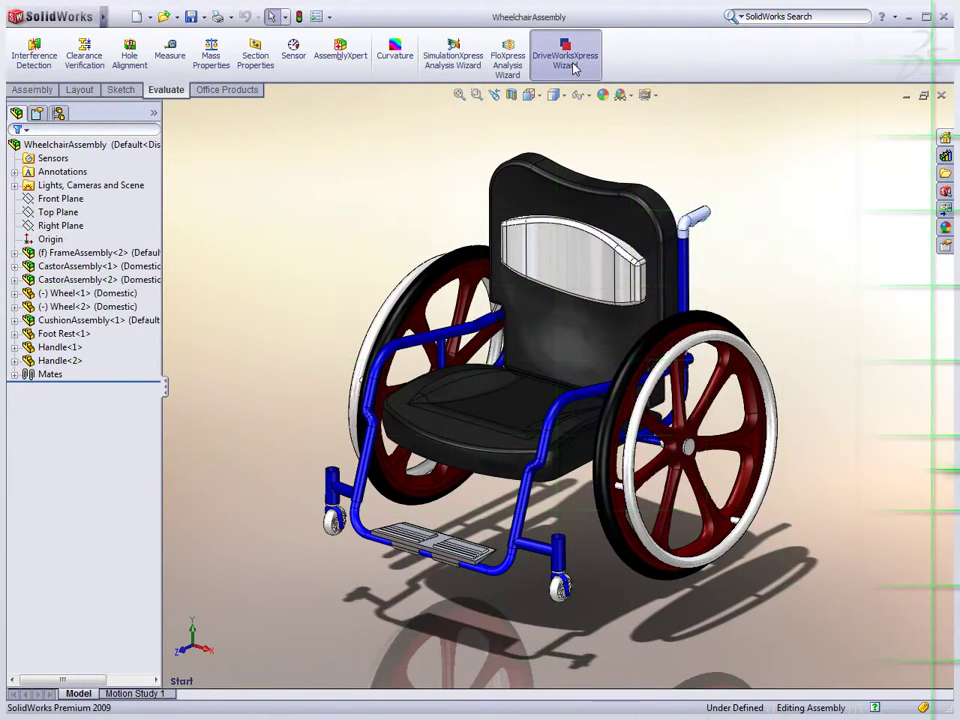
Fill the DriveWorksXpress Run form for project 5616 with Black frame and Aluminium, then generate it.
click(566, 60)
click(624, 285)
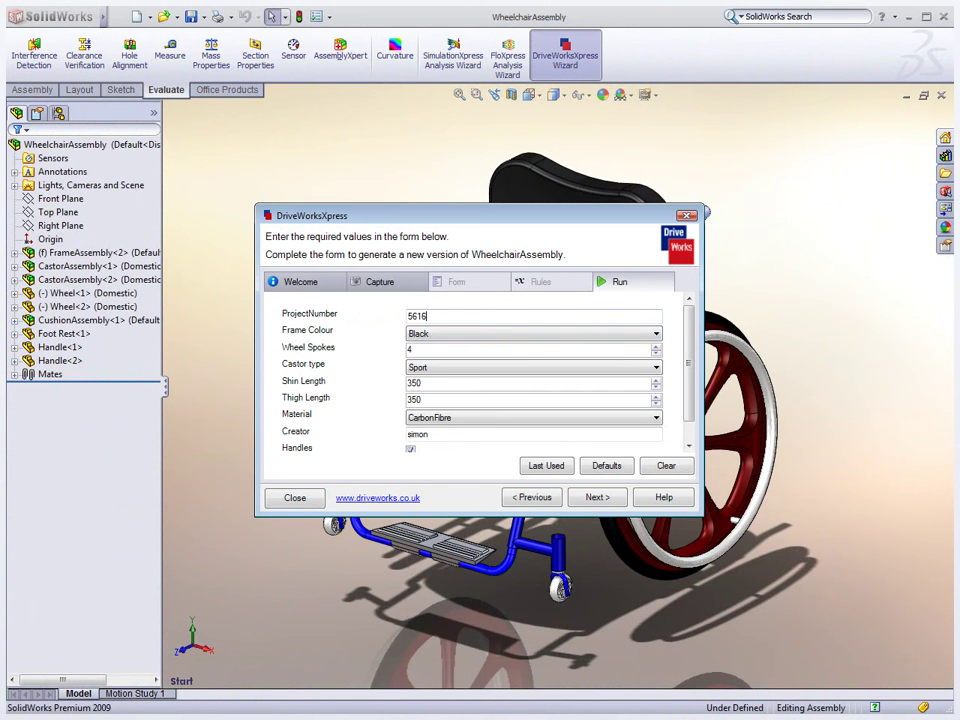
click(430, 333)
click(431, 358)
click(556, 452)
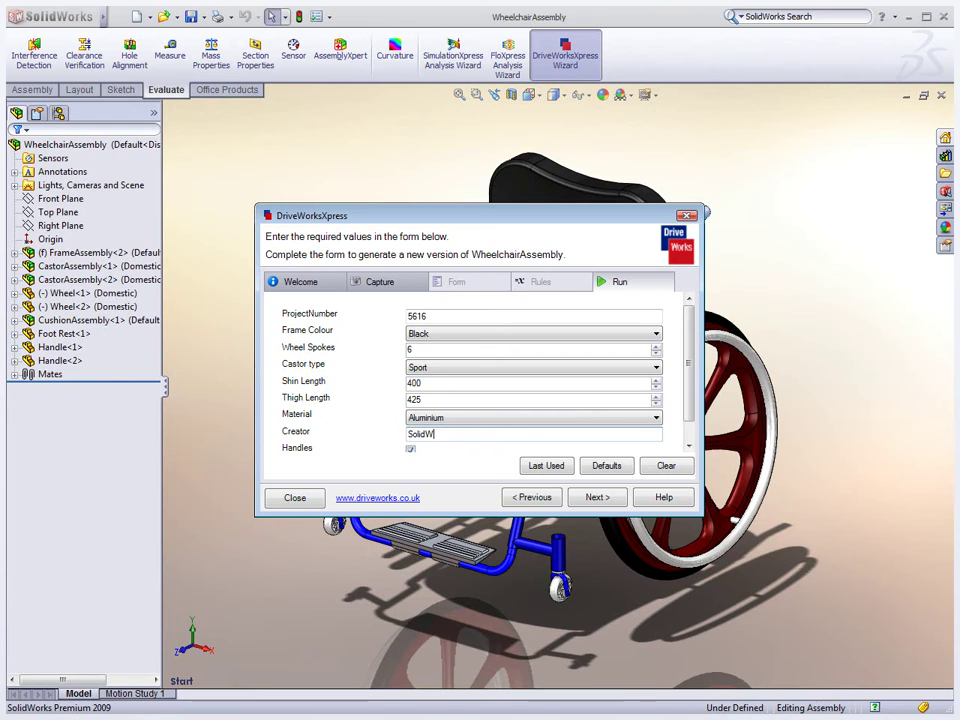
click(409, 451)
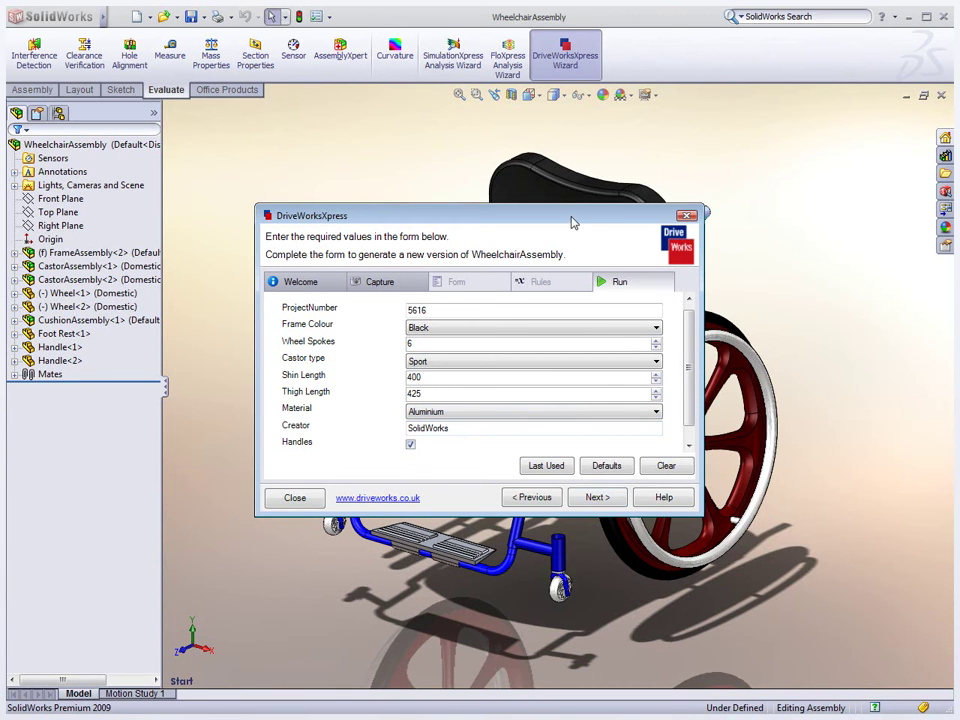
drag(573, 222, 332, 36)
click(362, 314)
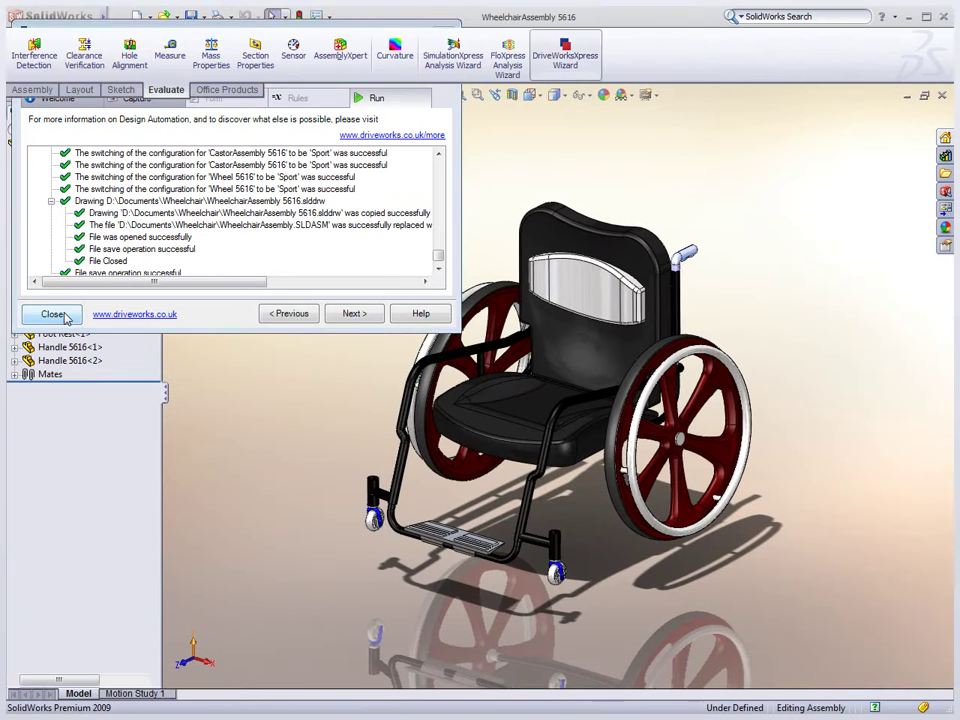
Close DriveWorksXpress and open the top-level wheelchair assembly's drawing from its expanded menu.
click(52, 314)
right_click(127, 148)
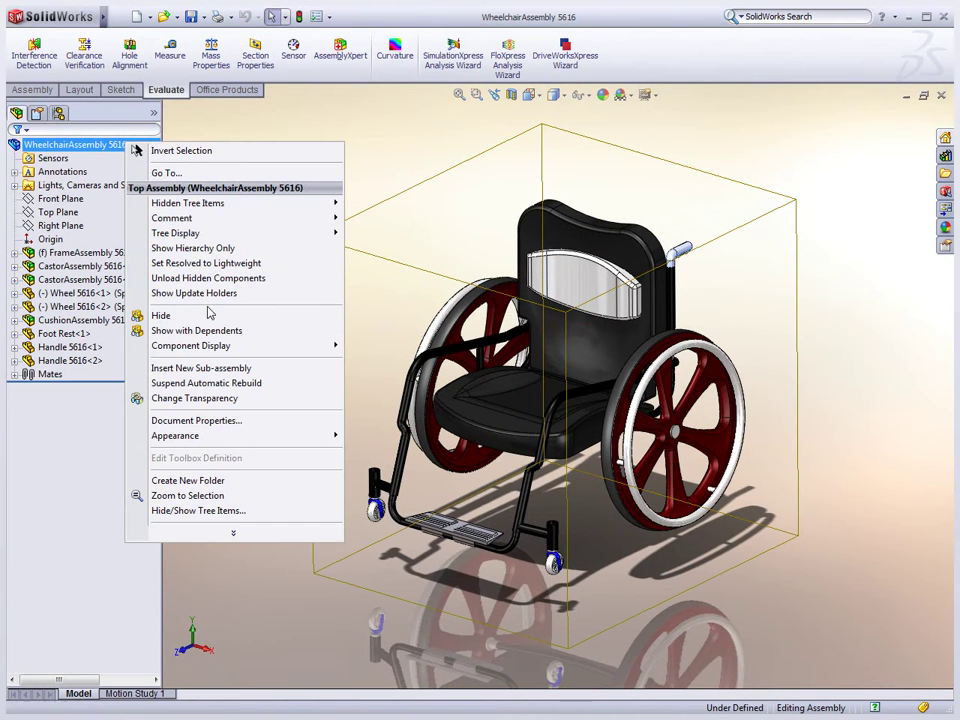
click(232, 533)
click(197, 236)
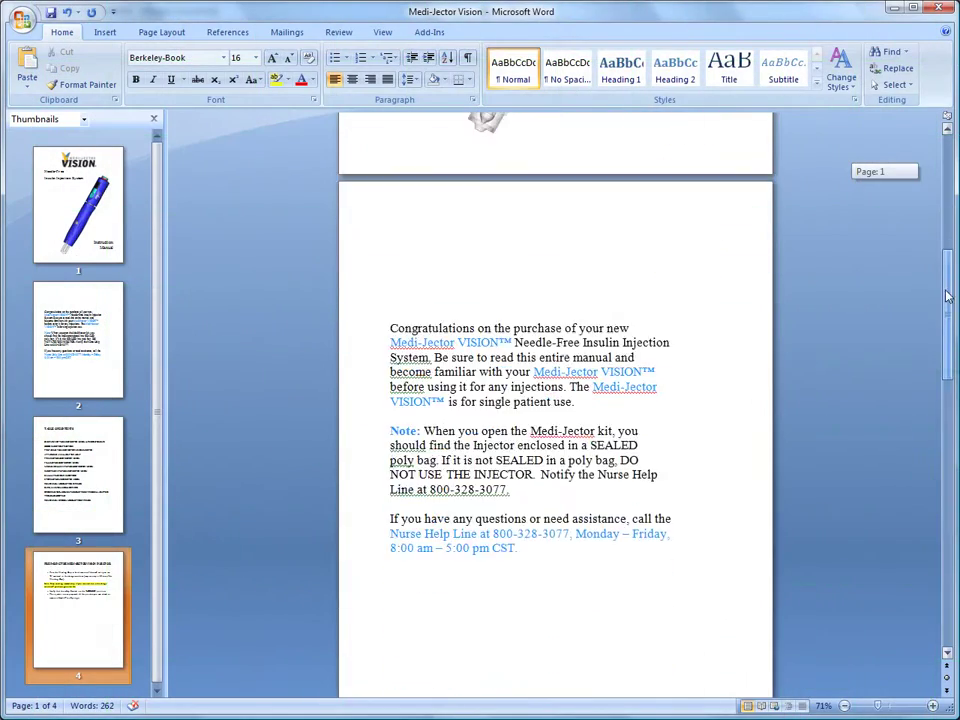
drag(948, 296, 935, 549)
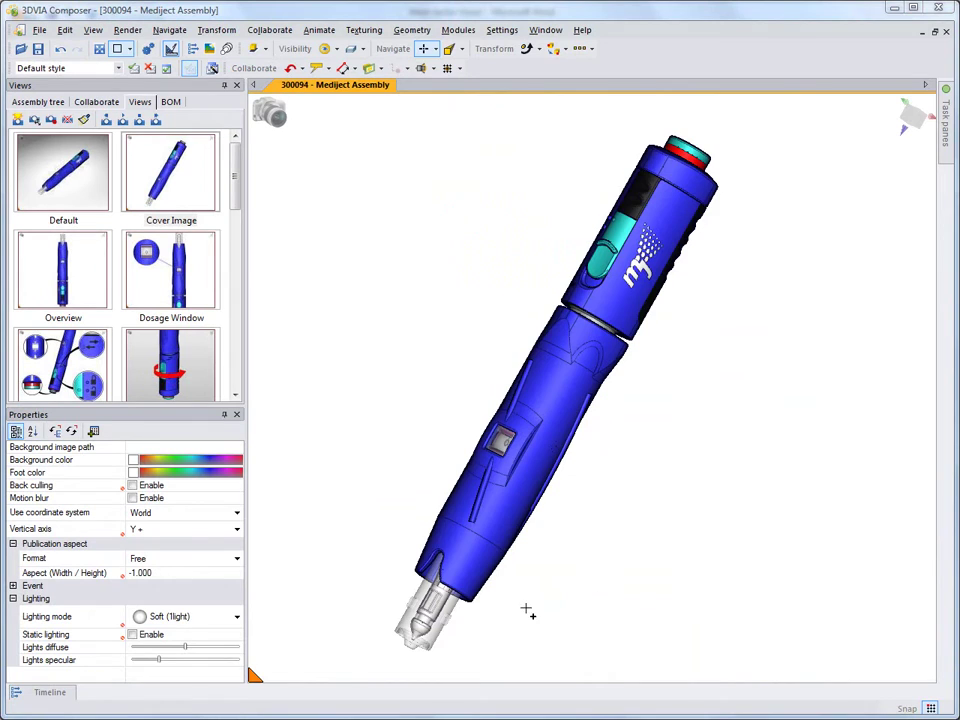
Turn the pen to a diagonal view and zoom in on the dosage window.
drag(527, 612, 789, 540)
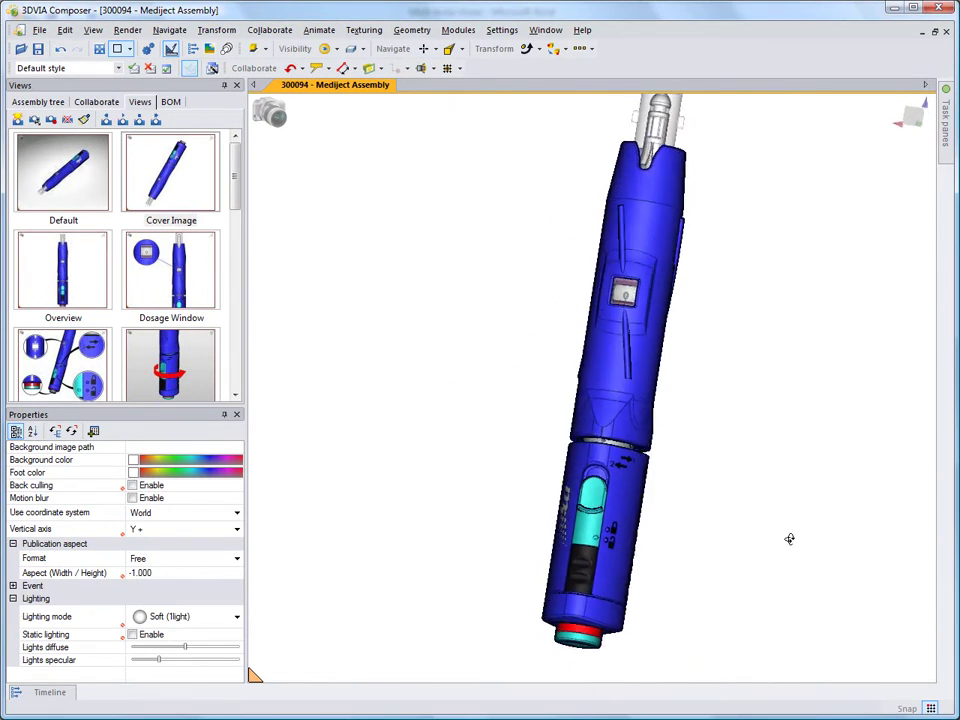
middle_drag(789, 540, 789, 409)
drag(789, 409, 774, 527)
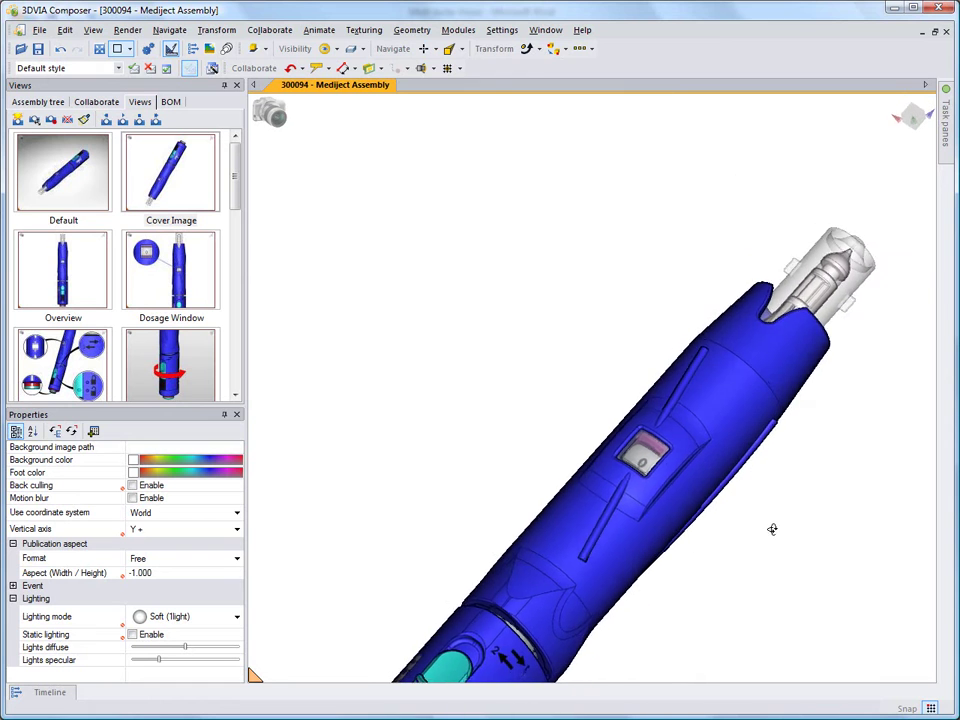
Enable Detail view in Technical illustration and fit its circle over the dosage window.
mouse_move(944, 130)
click(900, 102)
click(775, 259)
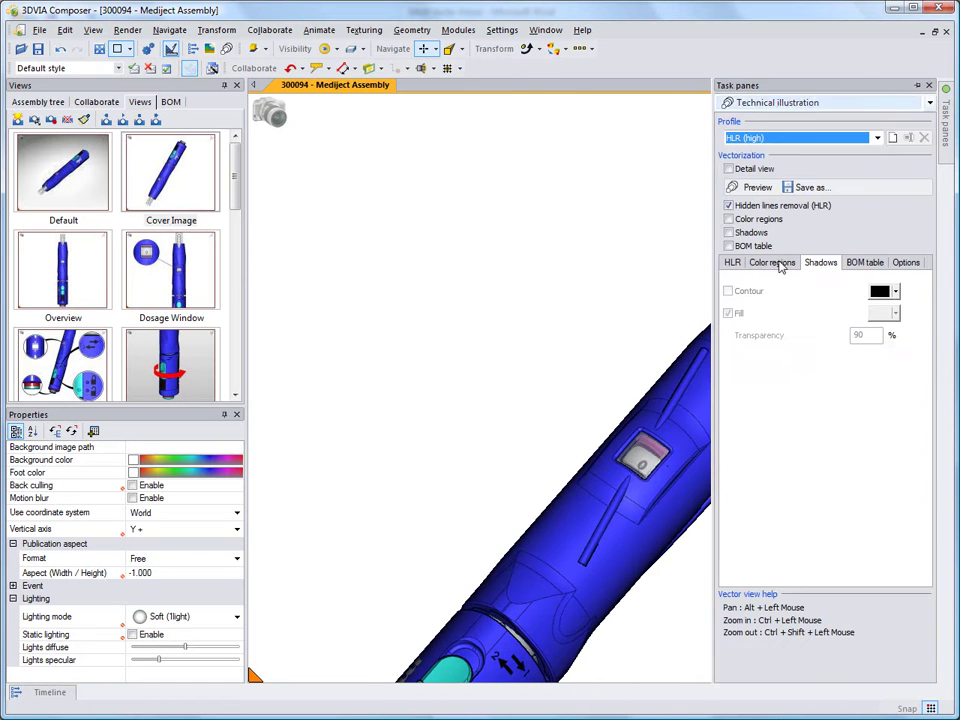
click(728, 168)
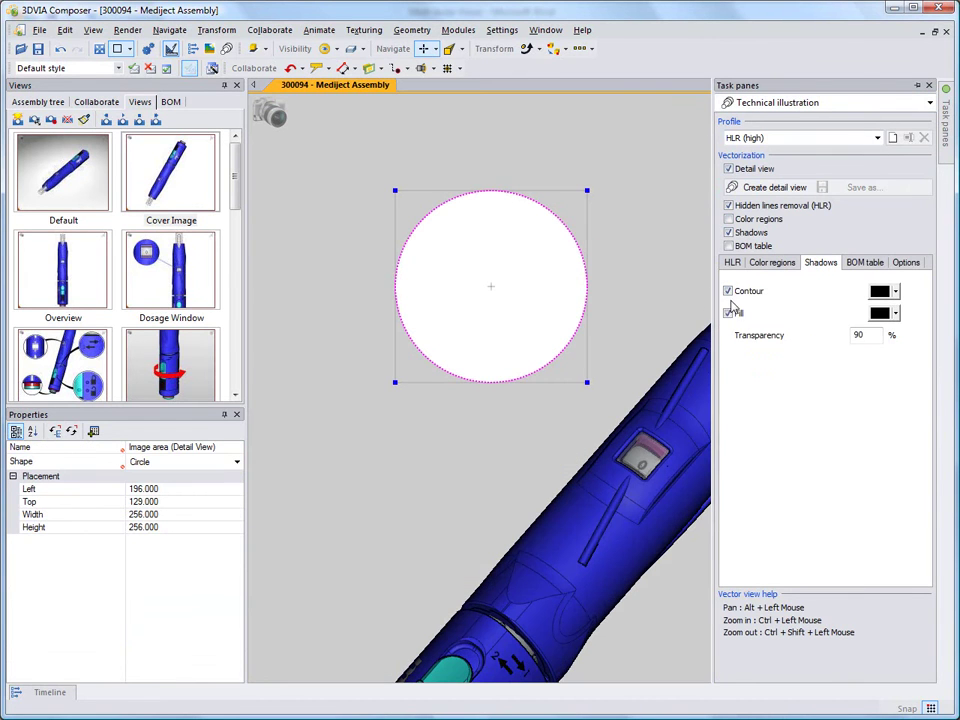
drag(587, 382, 709, 537)
drag(394, 191, 573, 379)
Create the magnified detail view, enlarge its callout, and turn Detail view off.
mouse_move(944, 125)
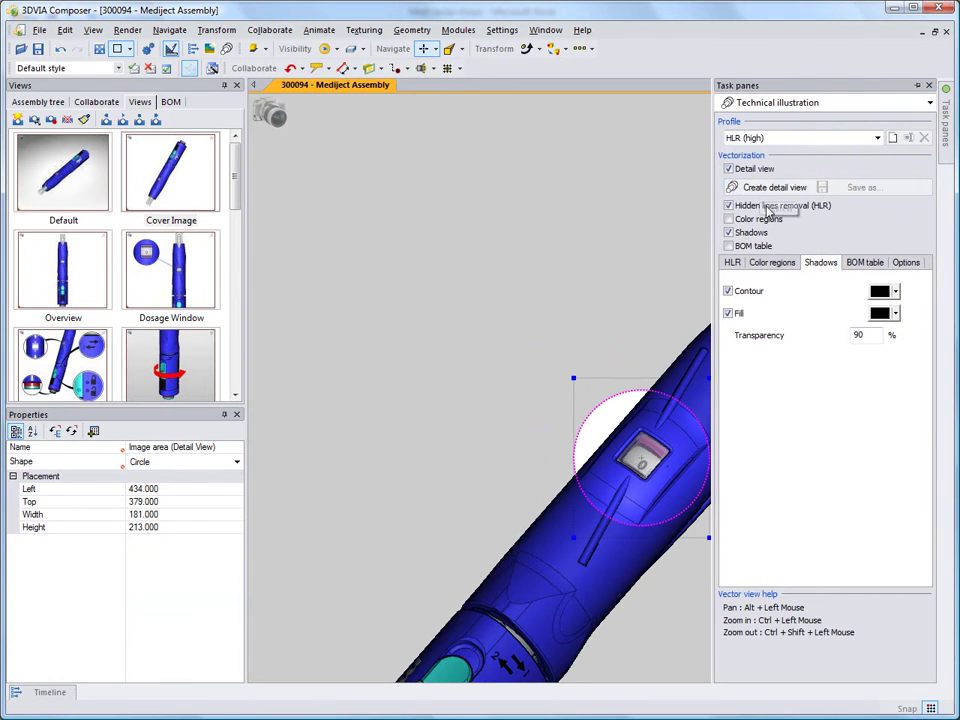
click(765, 187)
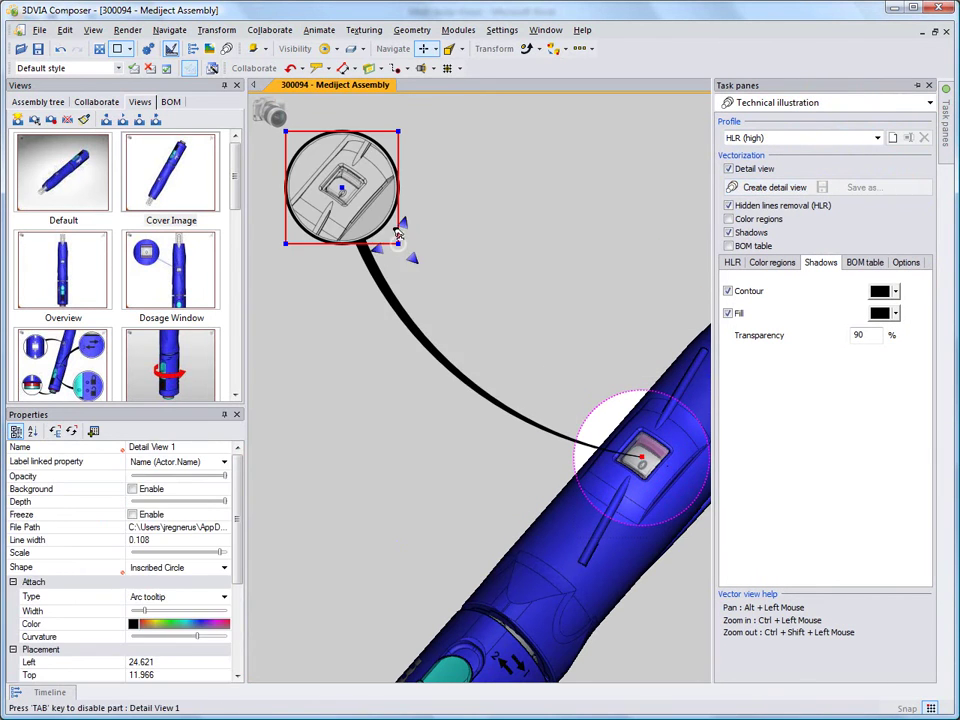
drag(398, 236, 487, 332)
mouse_move(944, 125)
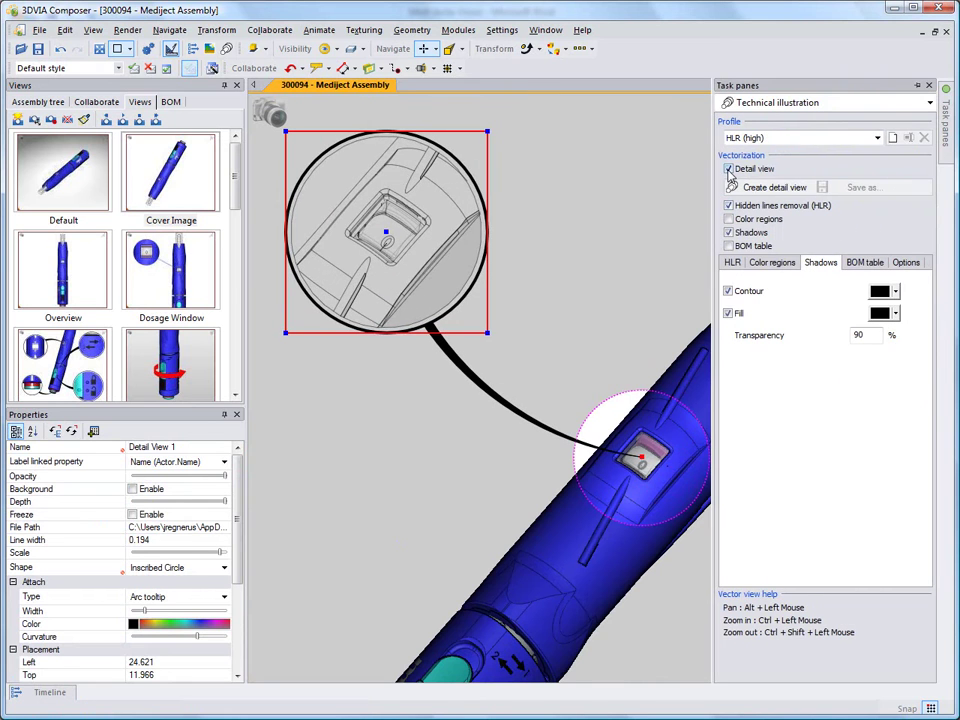
click(729, 169)
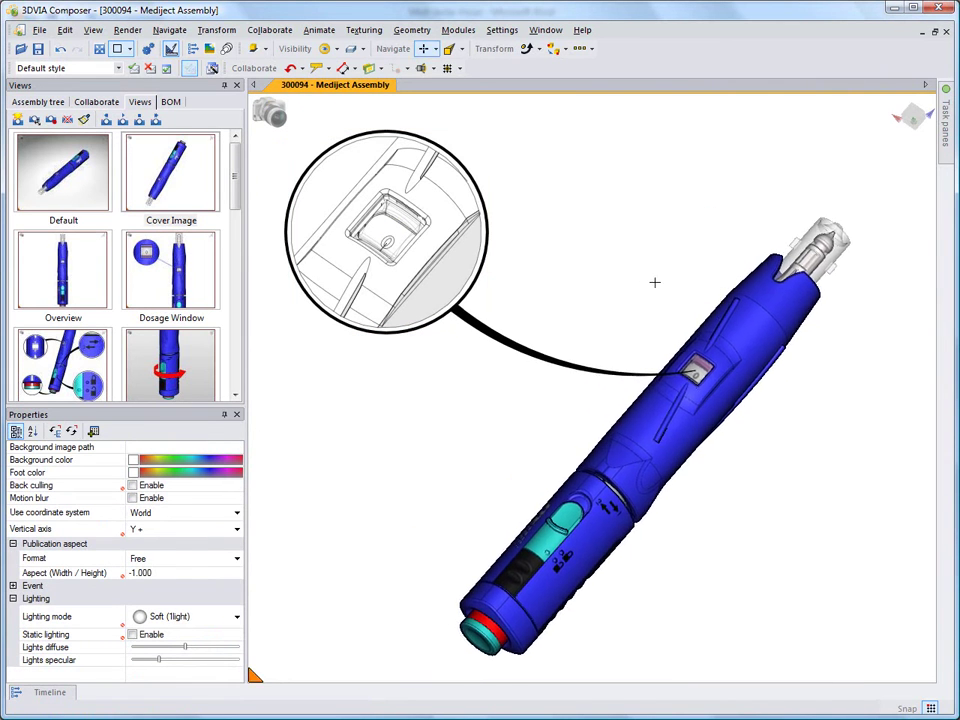
Place an opaque, thicker 3D arrow around the pen's winding grip with its arrowhead at the end.
key(a)
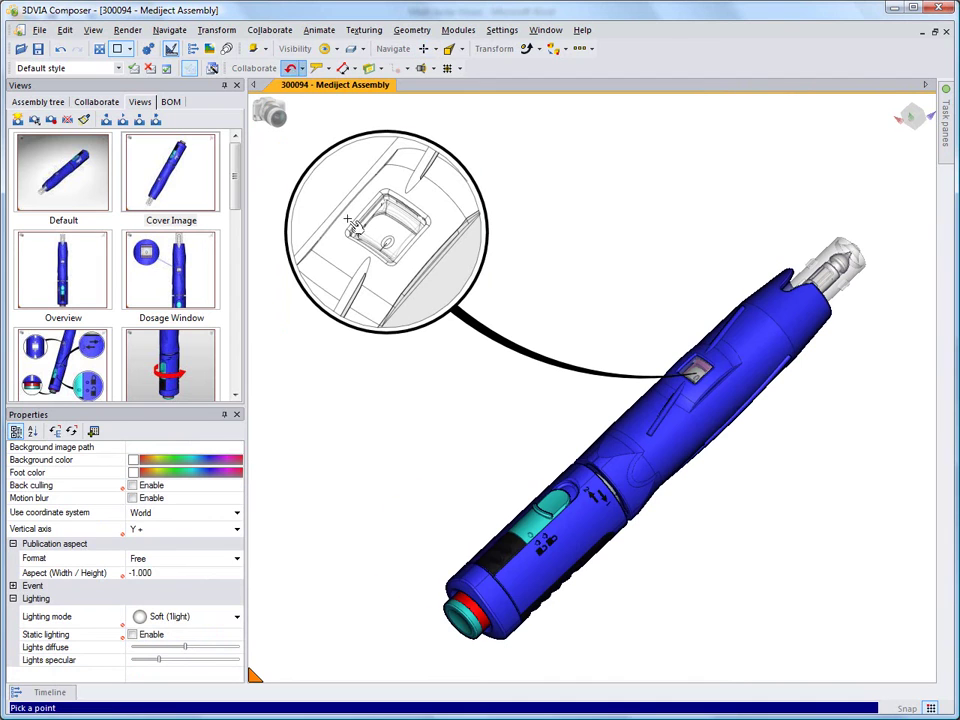
click(645, 553)
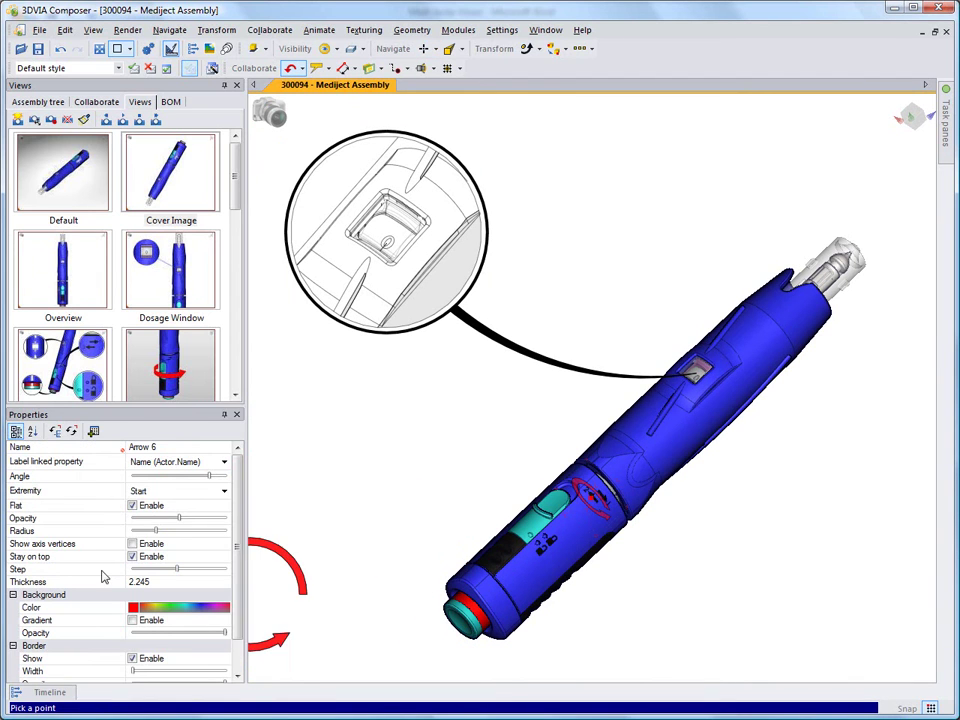
click(184, 533)
drag(179, 517, 230, 522)
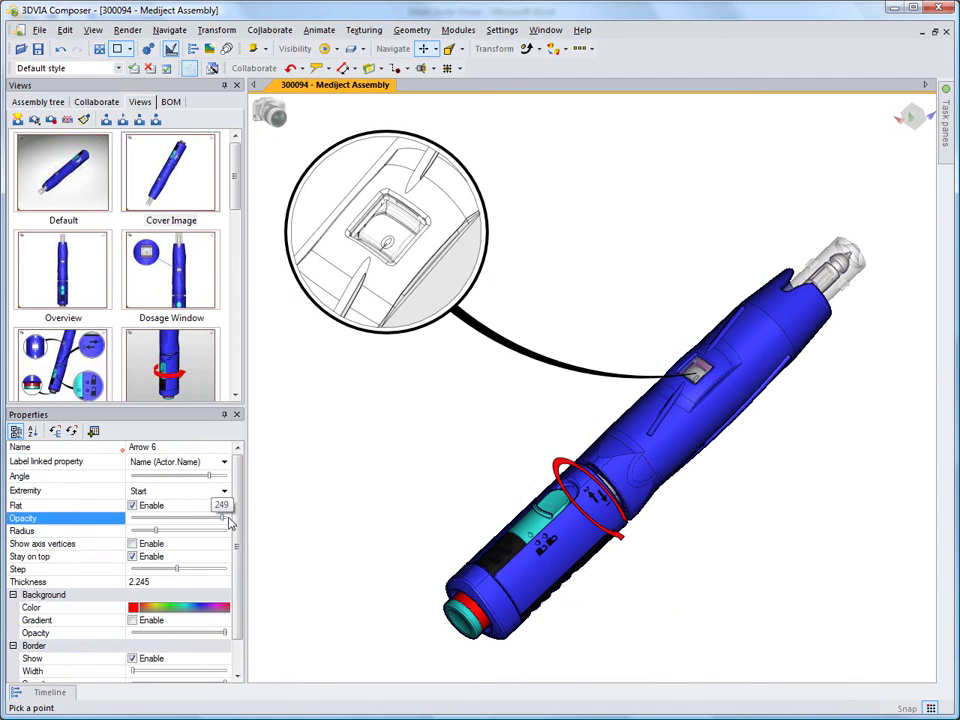
click(138, 557)
drag(211, 481, 158, 484)
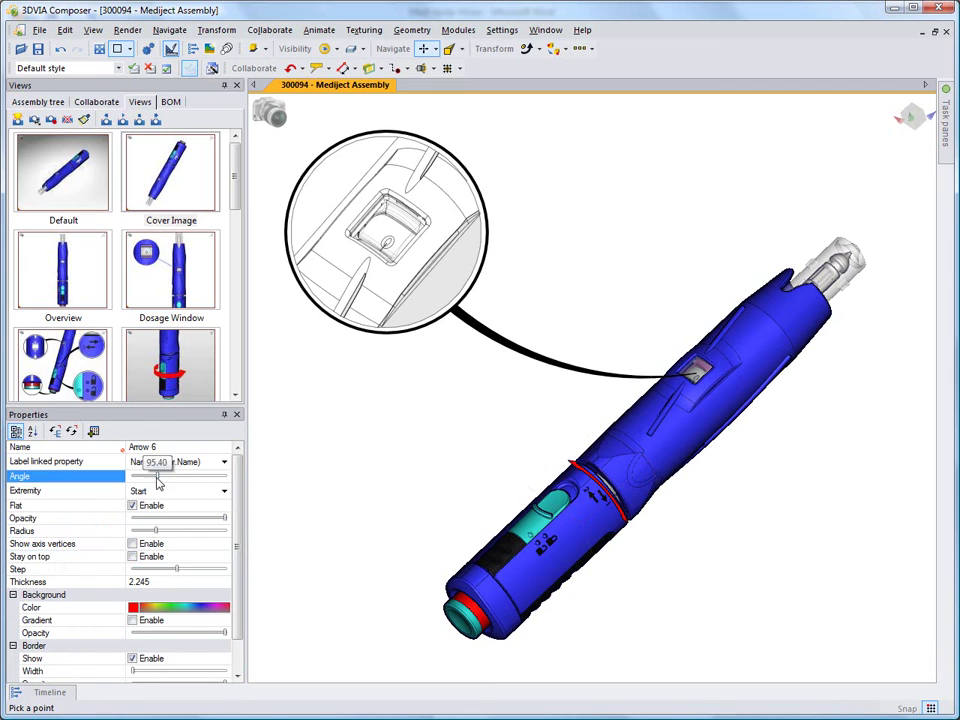
click(133, 507)
click(75, 582)
click(182, 491)
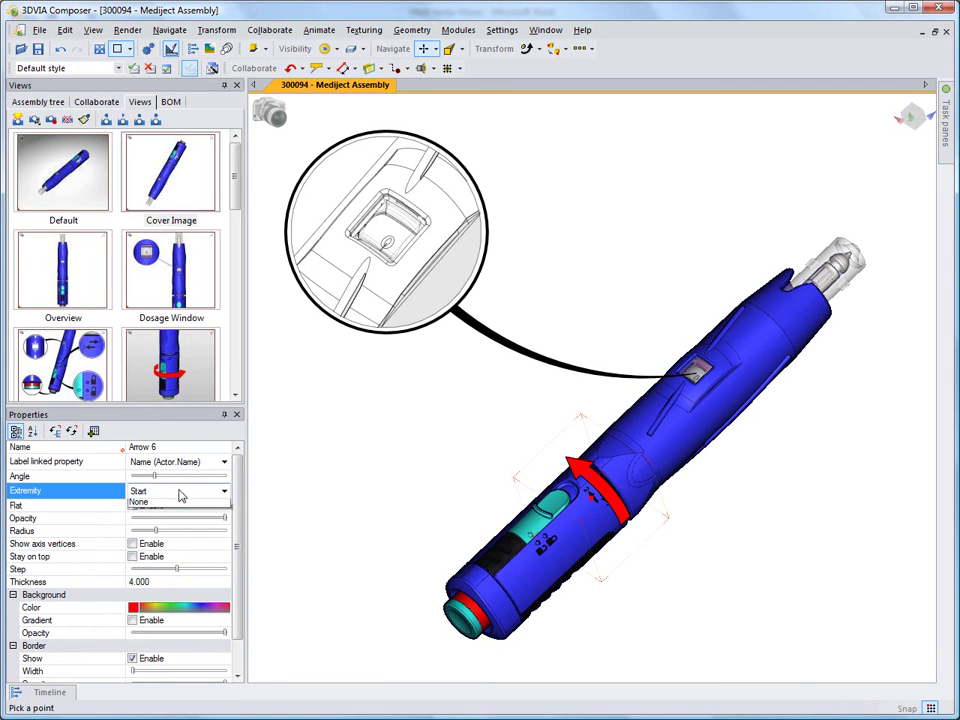
click(176, 517)
drag(155, 477, 167, 479)
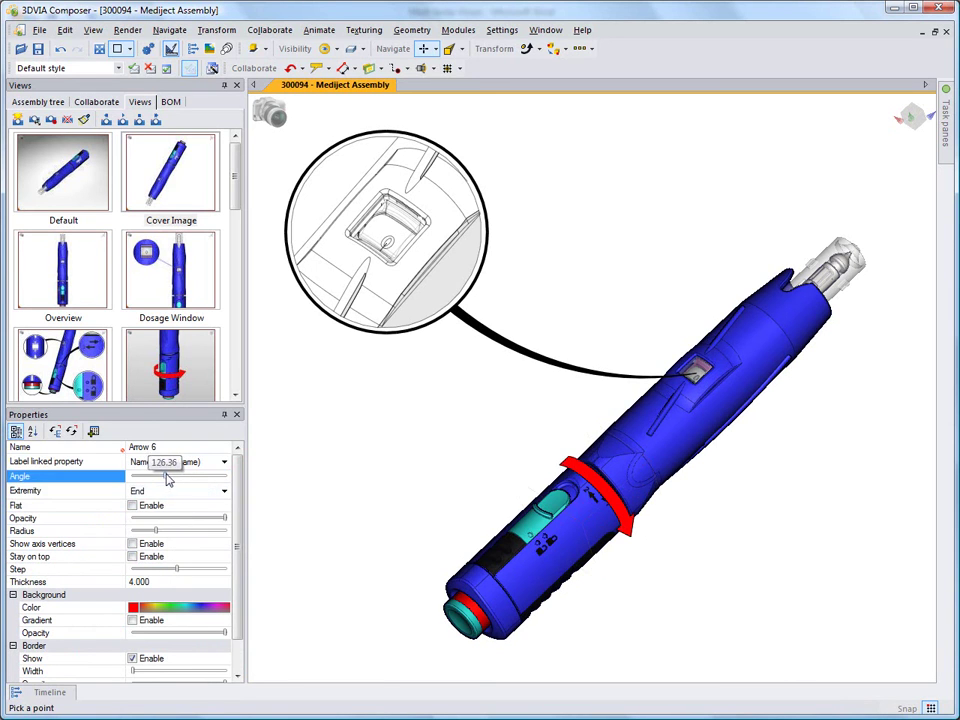
Add an arrow callout anchored on the red ring and select its label text for editing.
click(339, 433)
click(317, 68)
click(560, 462)
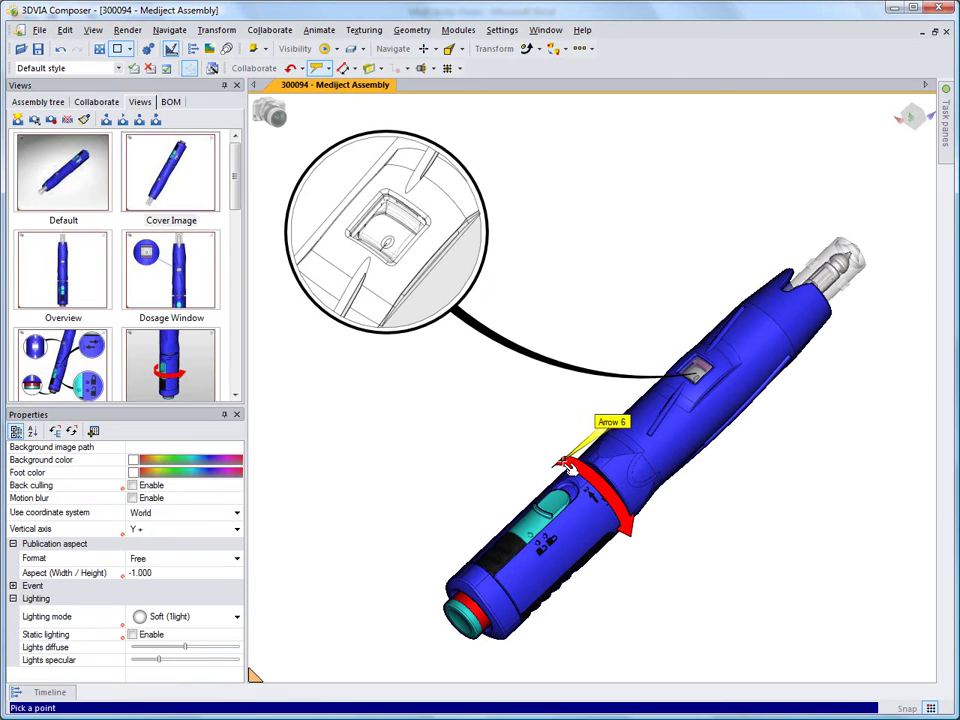
click(420, 410)
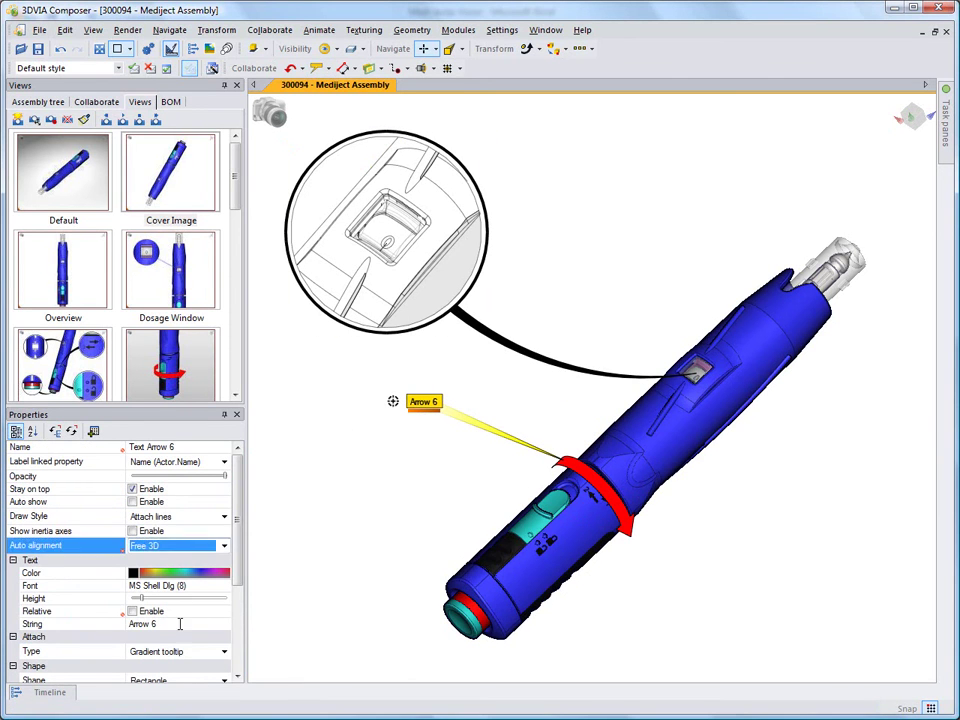
click(45, 622)
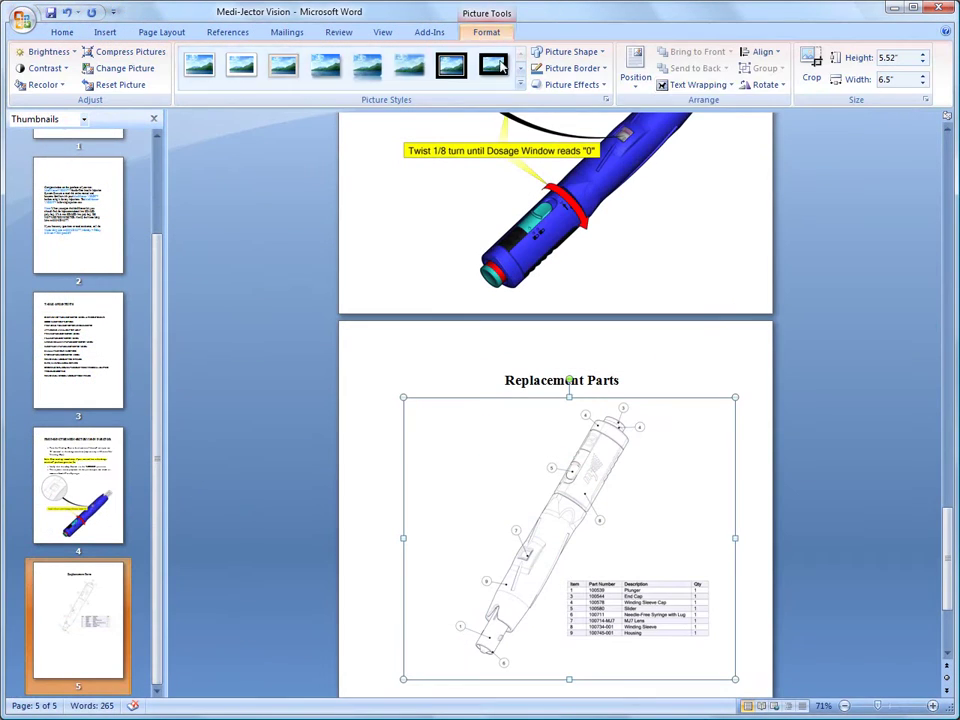
Float the parts picture and enlarge it to fill the page below the Replacement Parts title.
click(696, 84)
click(700, 138)
scroll(568, 508, down, 3)
drag(553, 364, 588, 347)
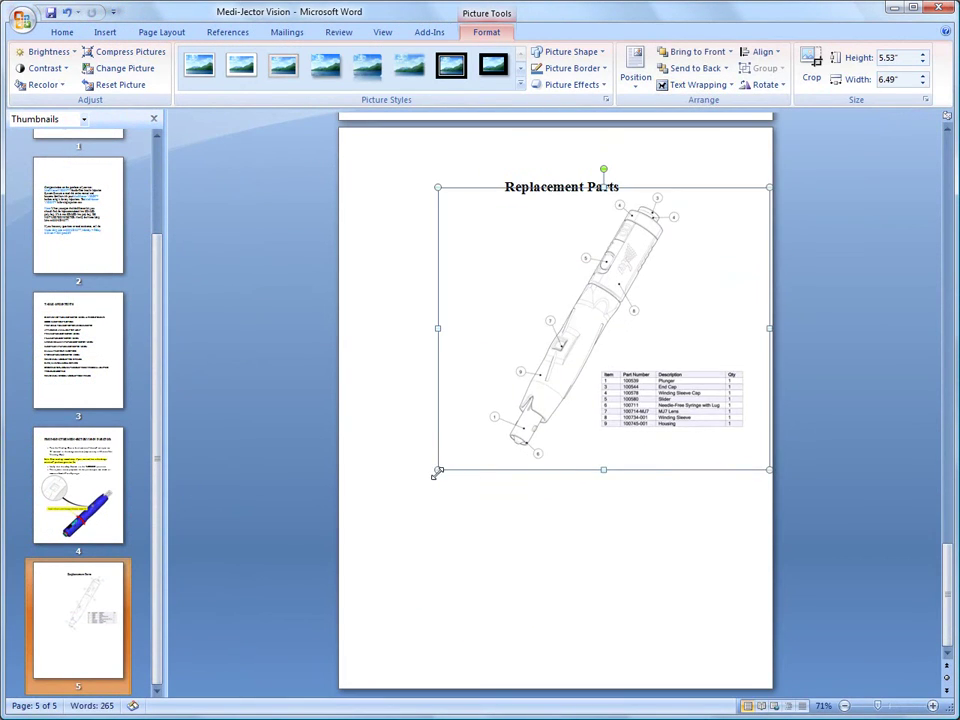
drag(438, 470, 270, 612)
drag(456, 381, 626, 481)
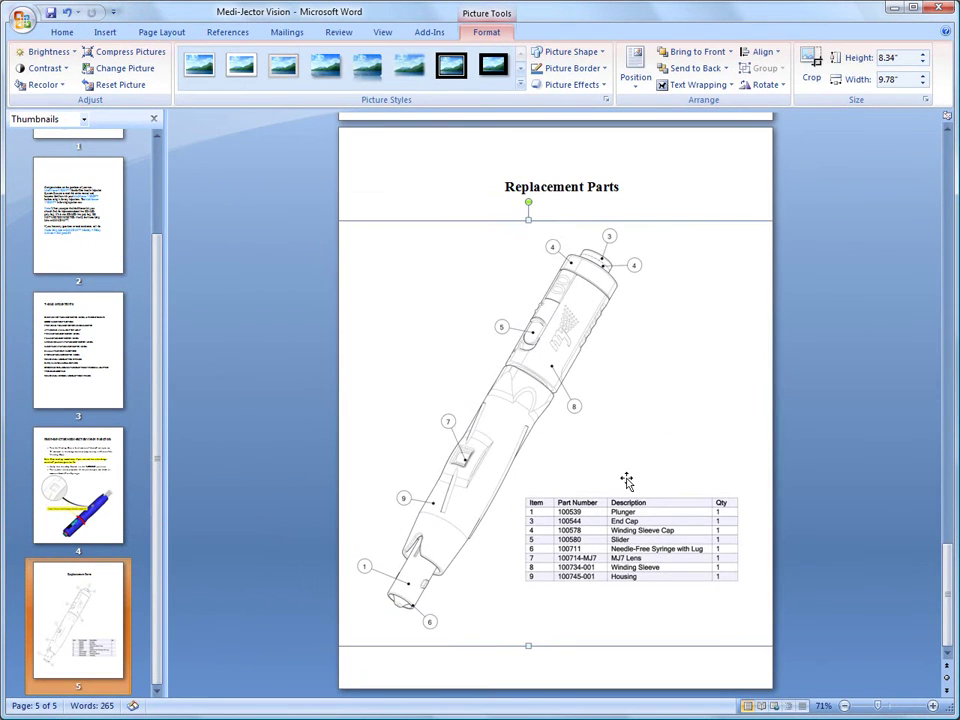
click(869, 477)
Publish the manual as a PDF, replacing the existing file.
click(21, 17)
mouse_move(45, 153)
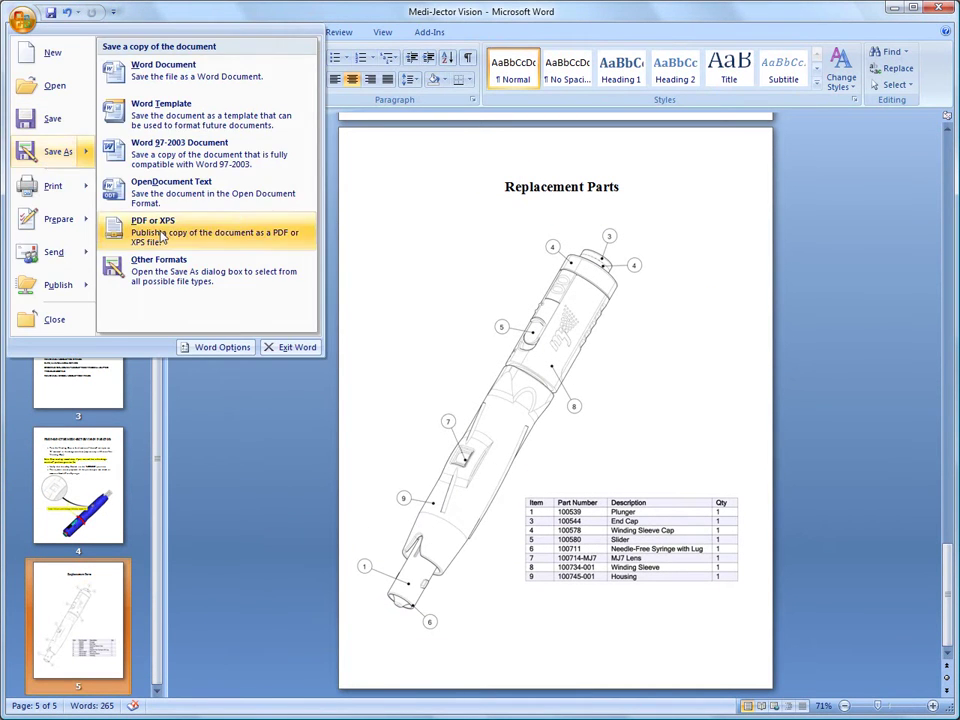
click(214, 236)
click(354, 409)
click(523, 371)
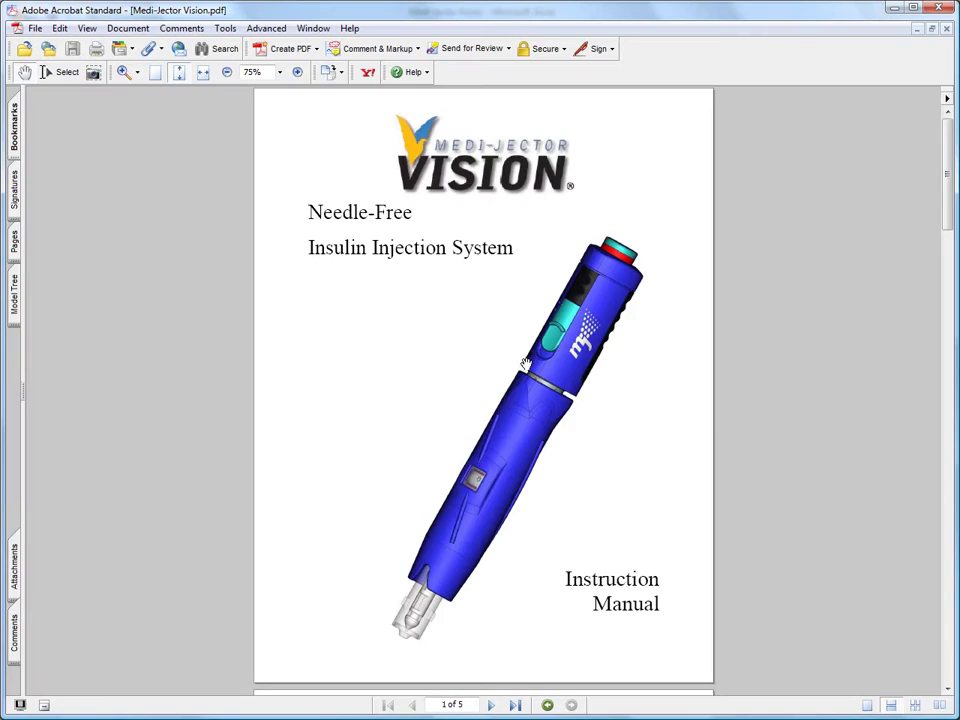
drag(946, 180, 944, 650)
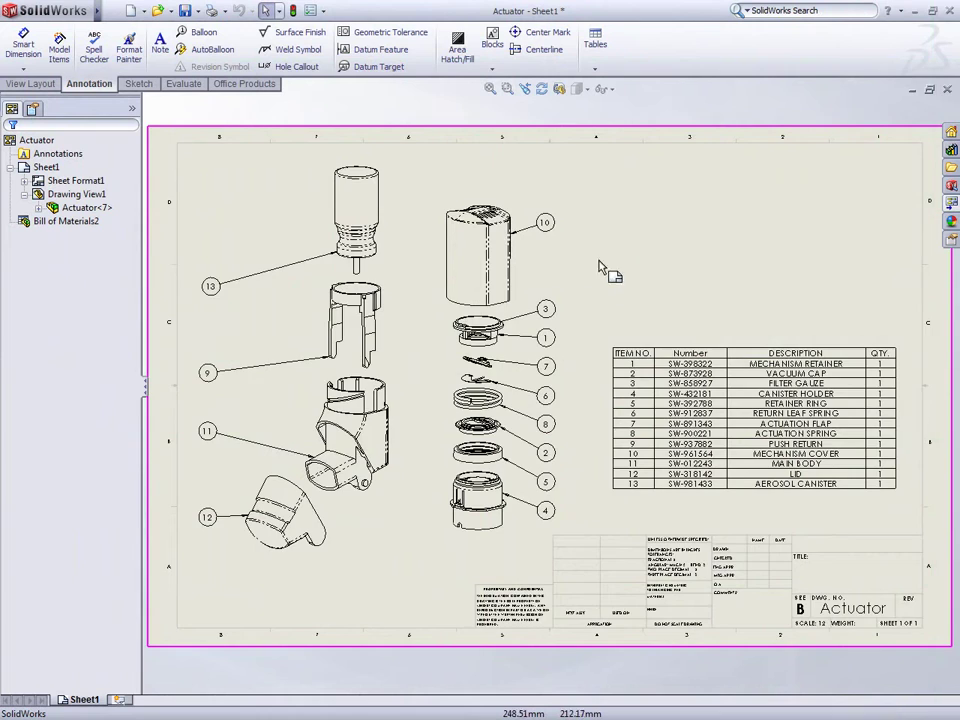
Open the Cover part from the actuator drawing view, select its vent slot pattern, and return to the drawing.
scroll(510, 295, down, 2)
scroll(512, 298, down, 5)
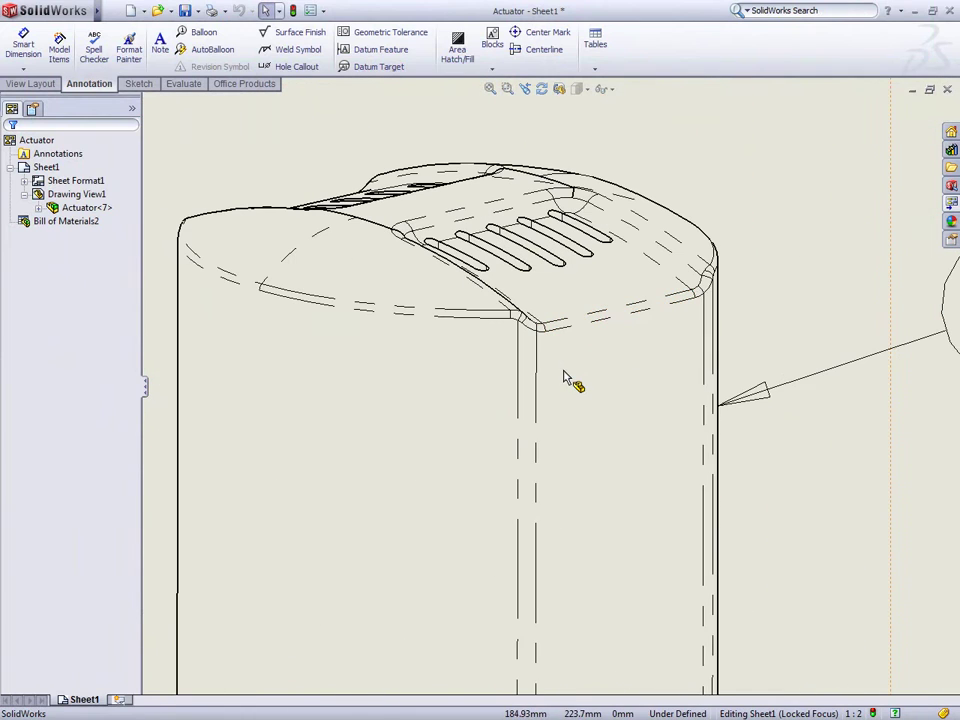
click(564, 377)
right_click(564, 377)
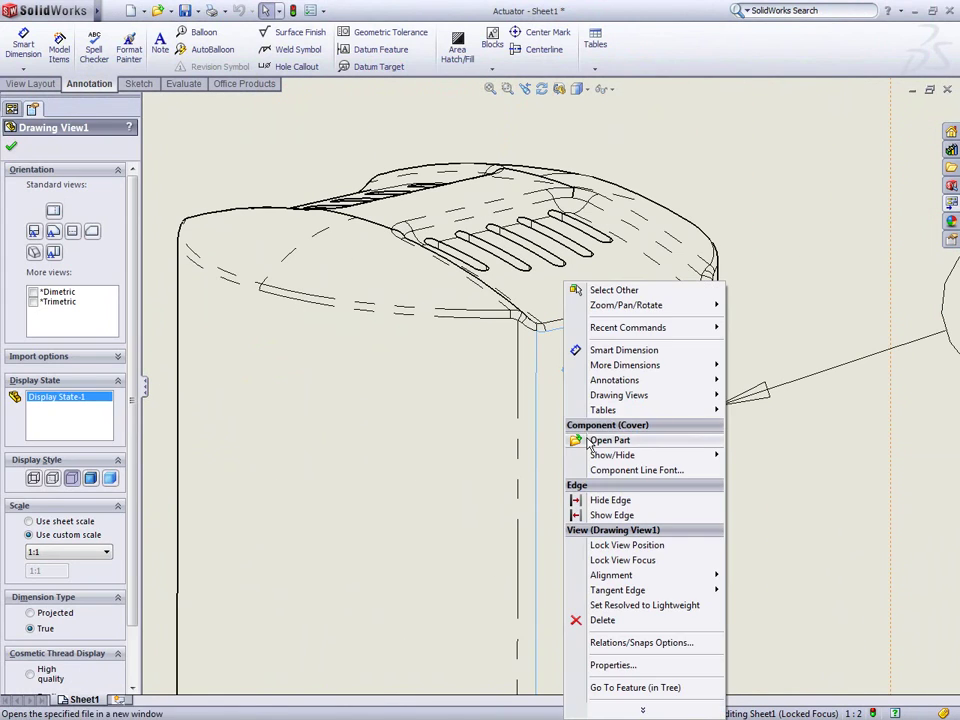
click(584, 440)
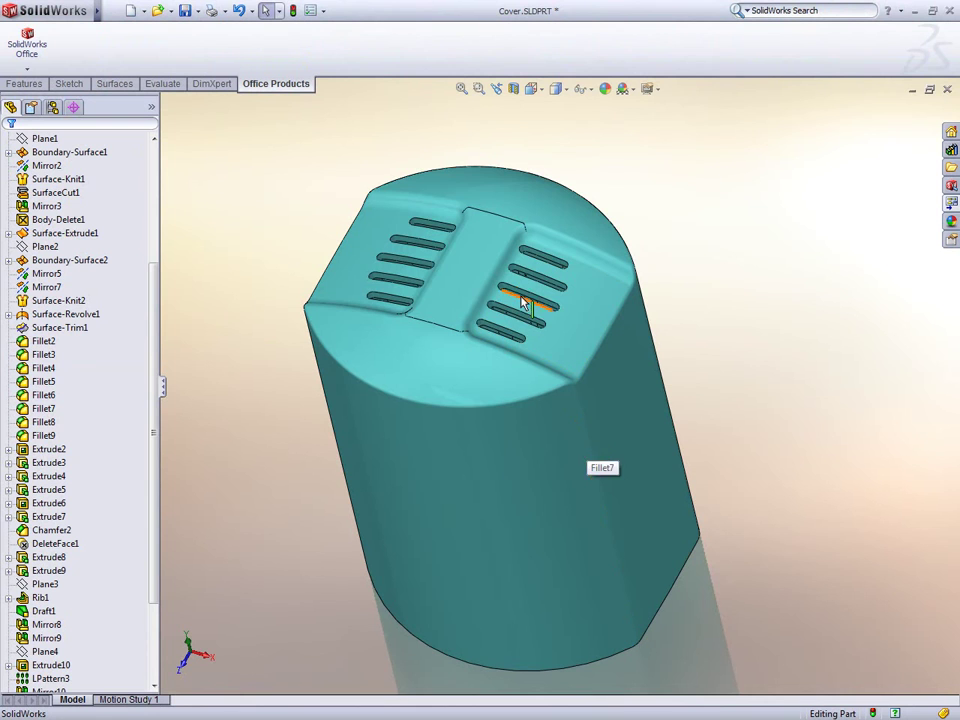
click(523, 298)
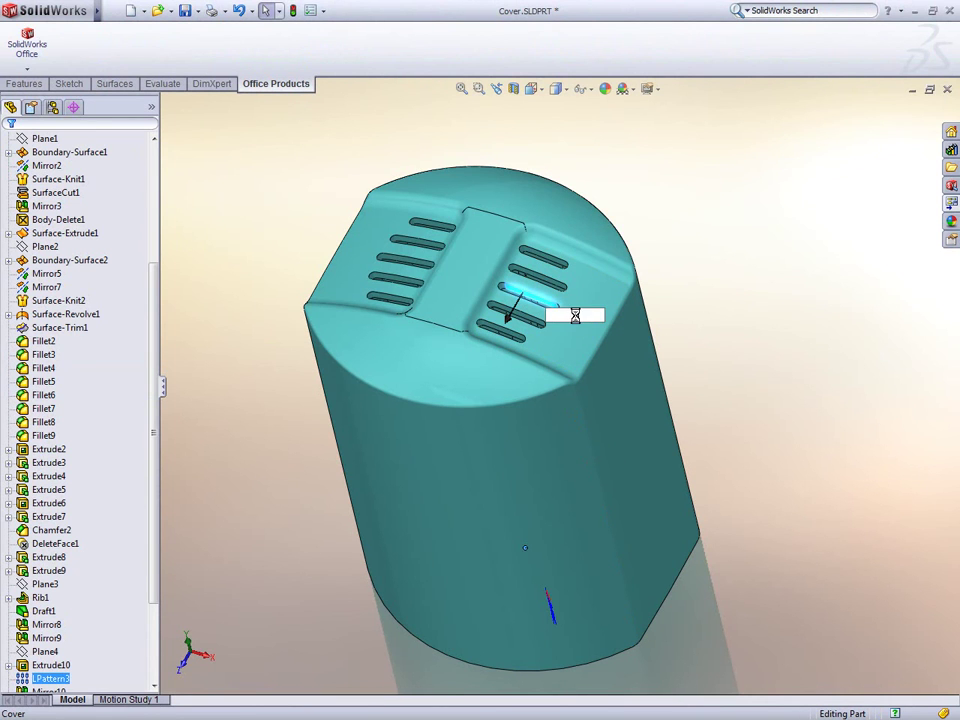
key(ctrl+Tab)
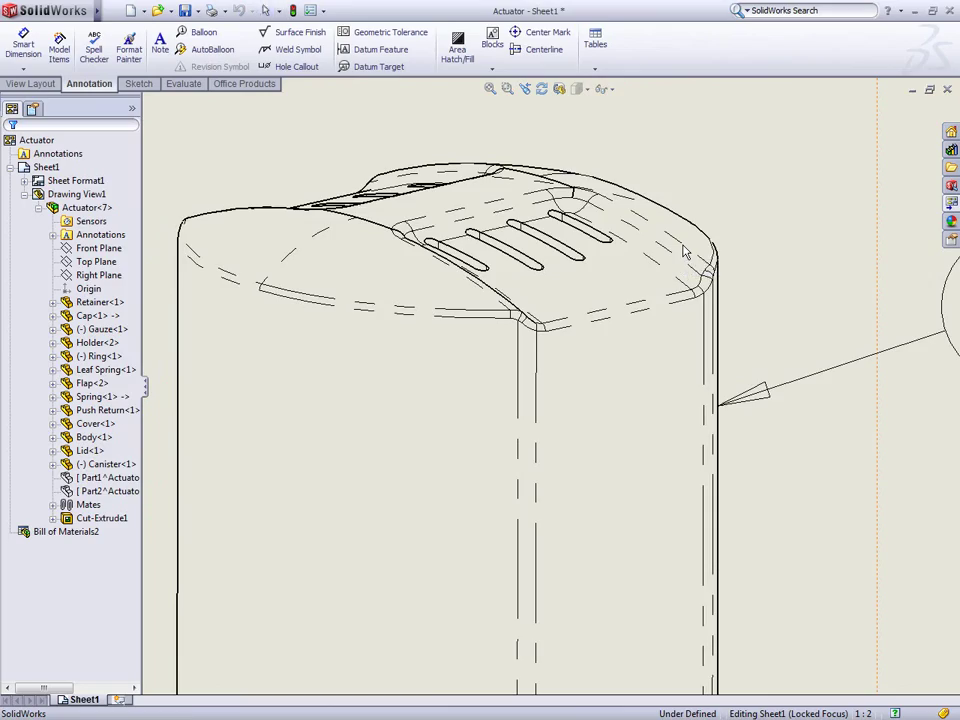
Review the Actuator assembly's preview, Data Card and Bill of Materials in the vault.
key(f)
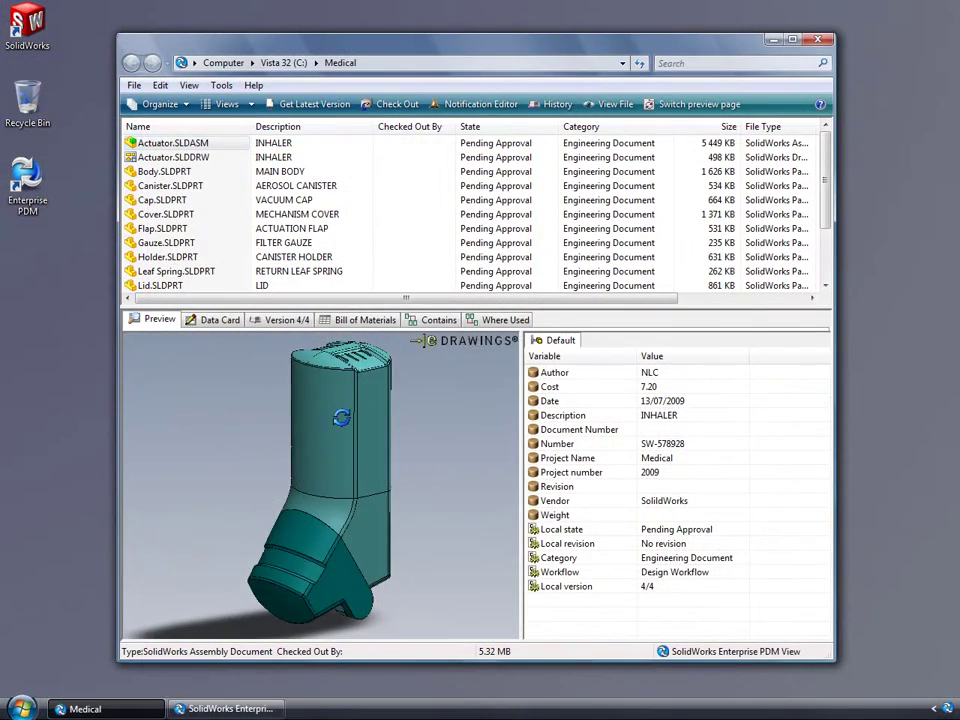
drag(341, 417, 411, 452)
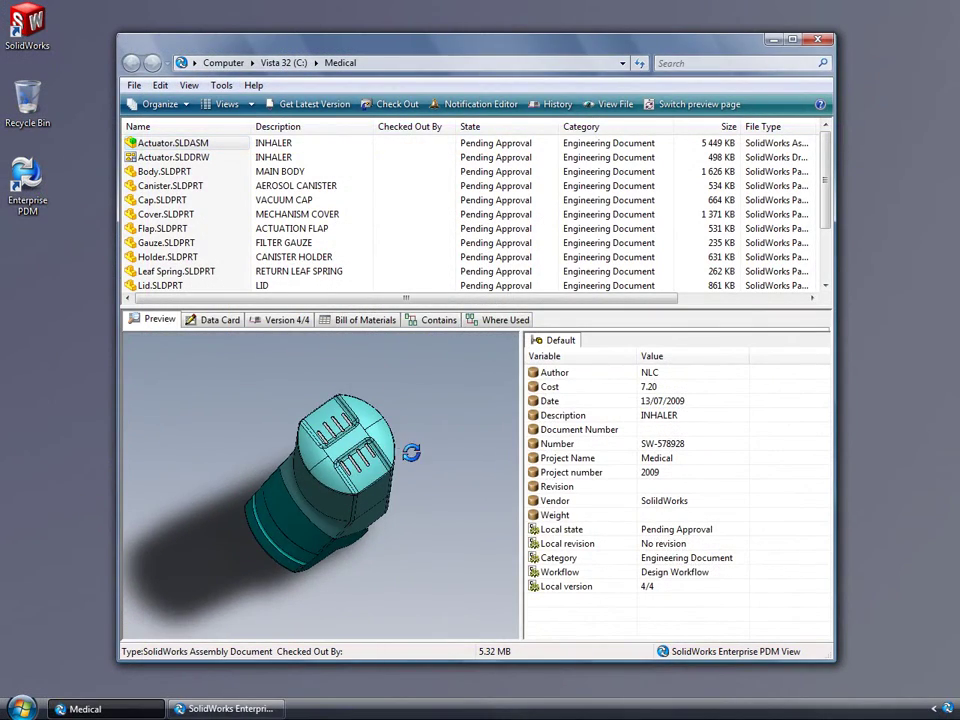
click(237, 329)
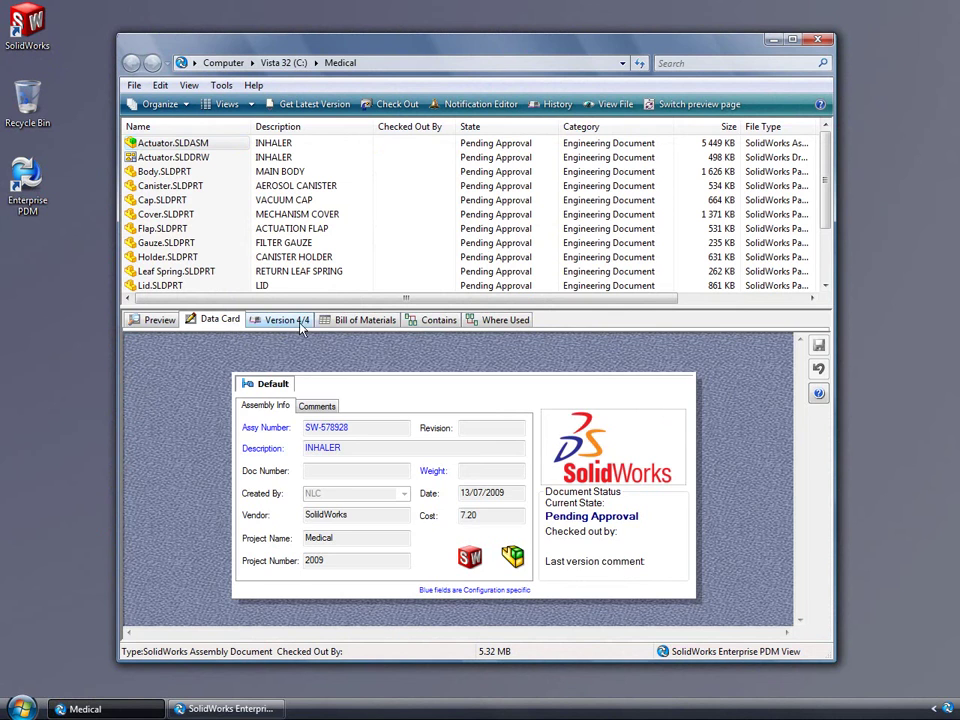
click(360, 320)
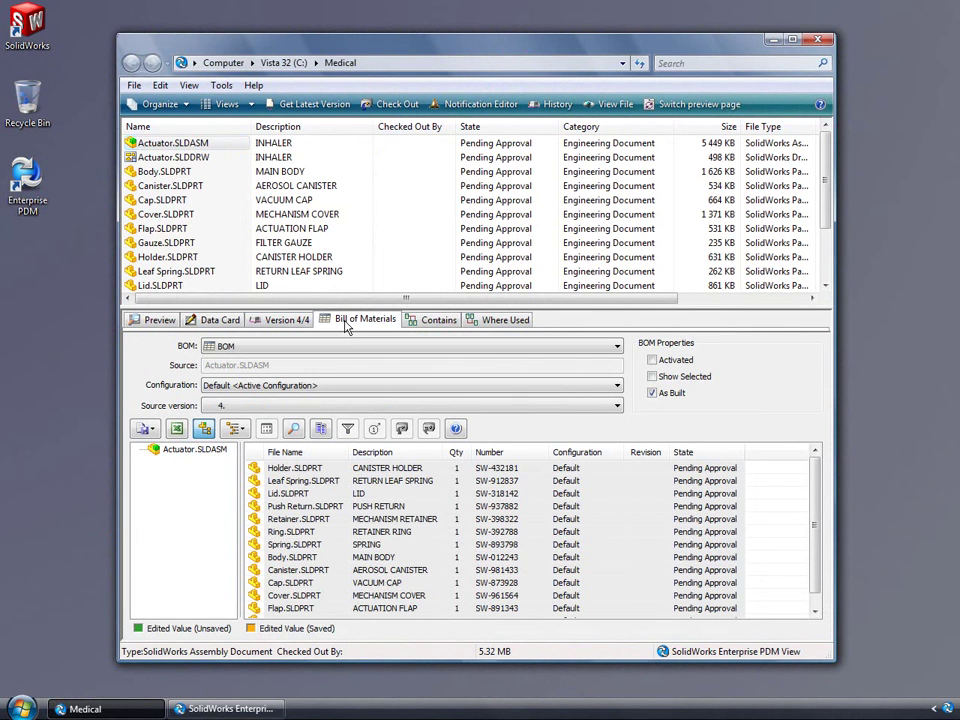
Change Actuator.SLDASM and all its referenced files from Pending Approval to Approved.
right_click(222, 150)
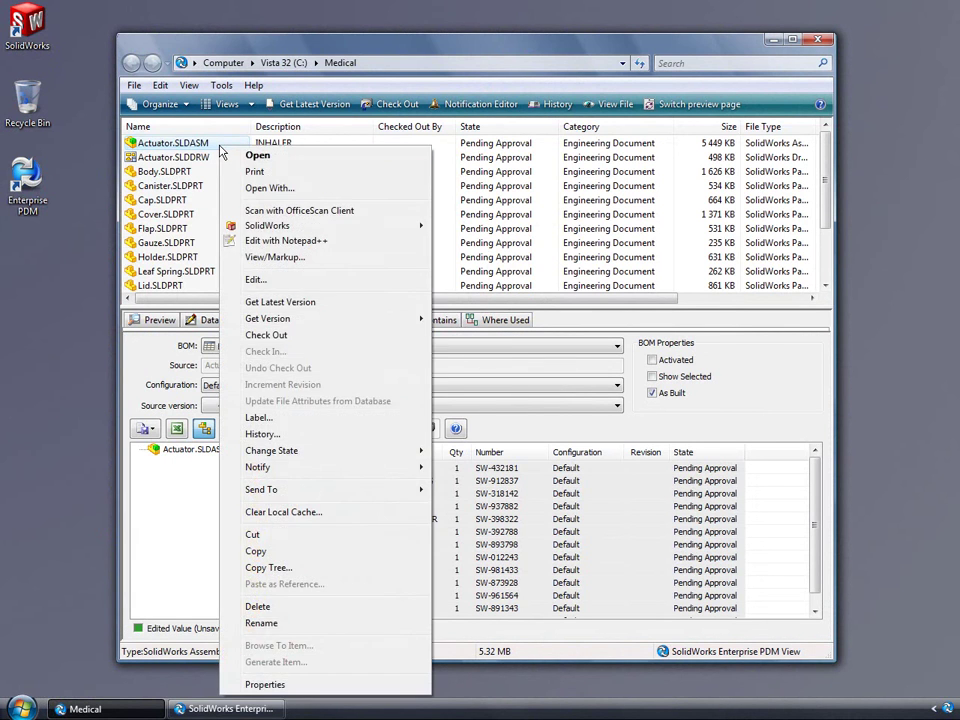
mouse_move(330, 450)
click(473, 466)
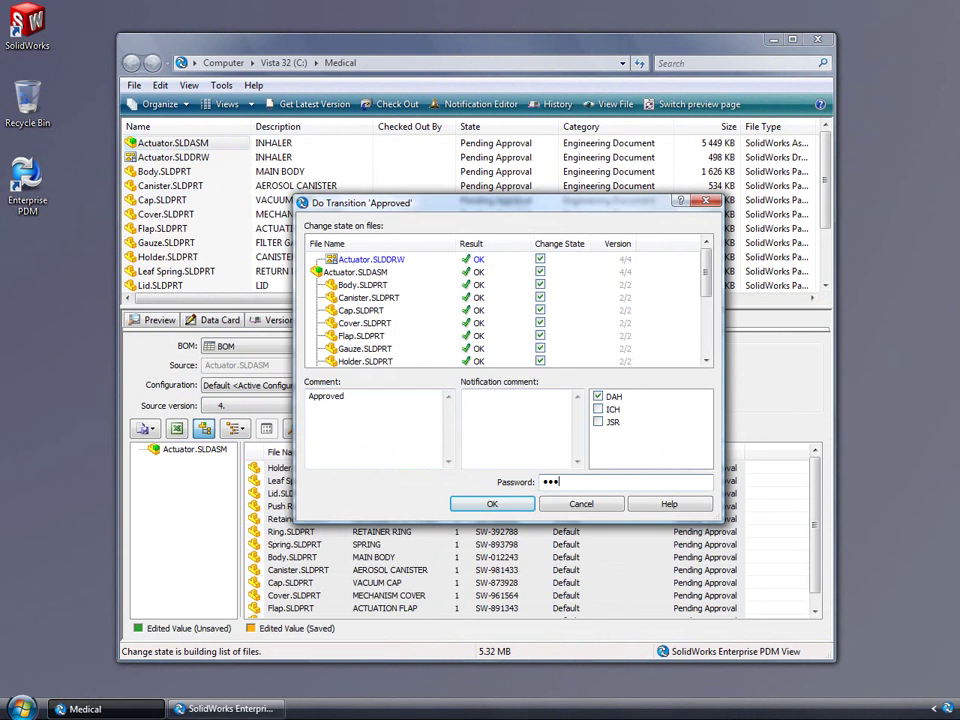
click(460, 505)
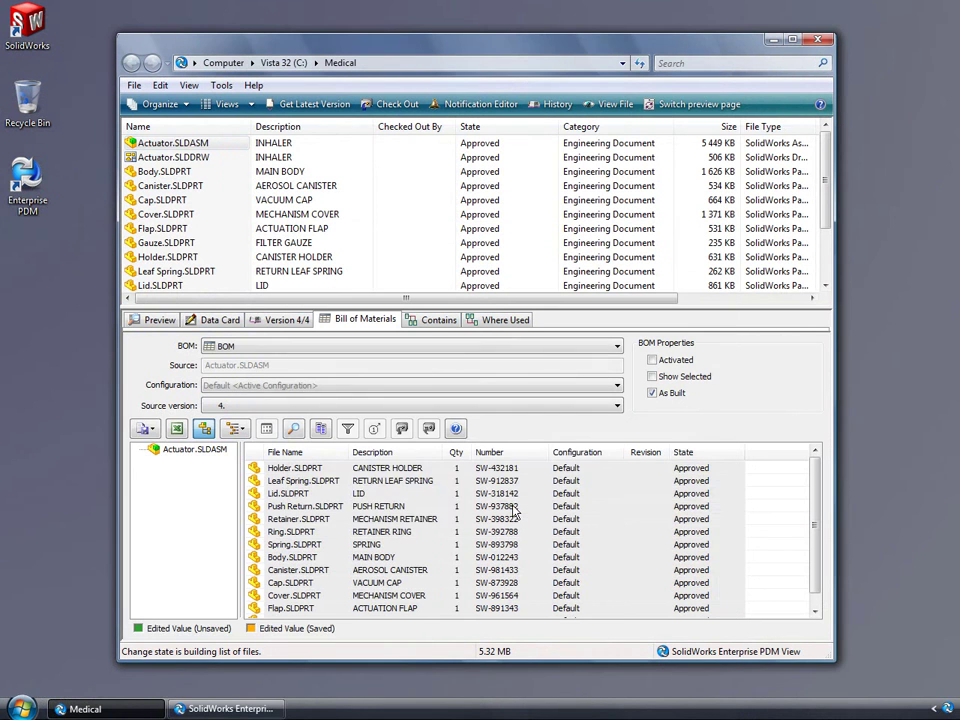
right_click(219, 145)
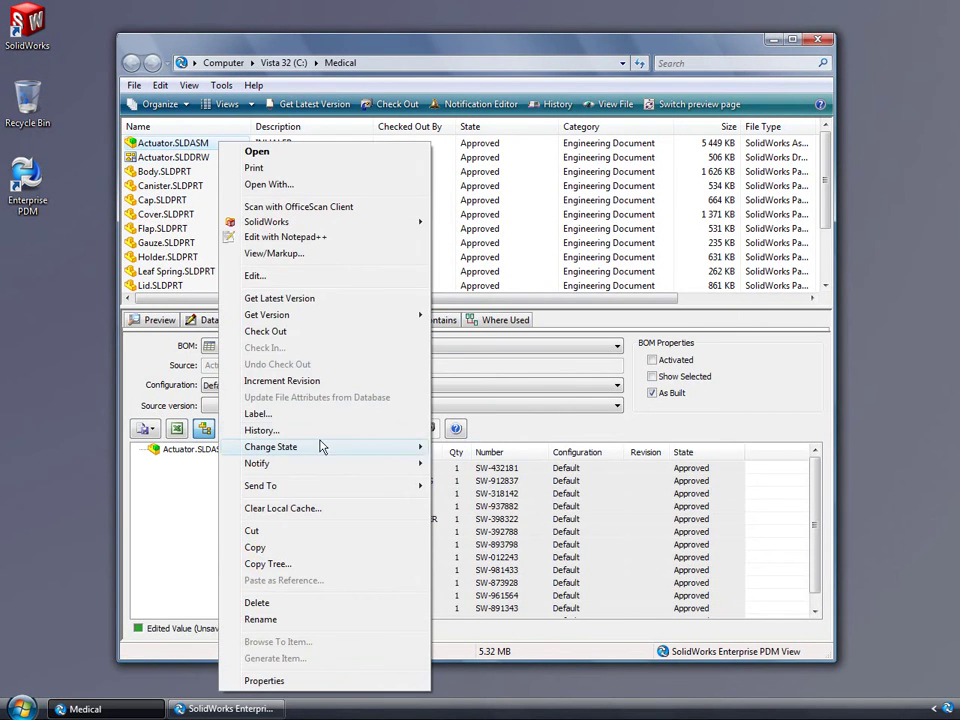
mouse_move(330, 447)
click(480, 462)
Display the Medical vault's Design Workflow diagram in PDM Administration.
click(258, 708)
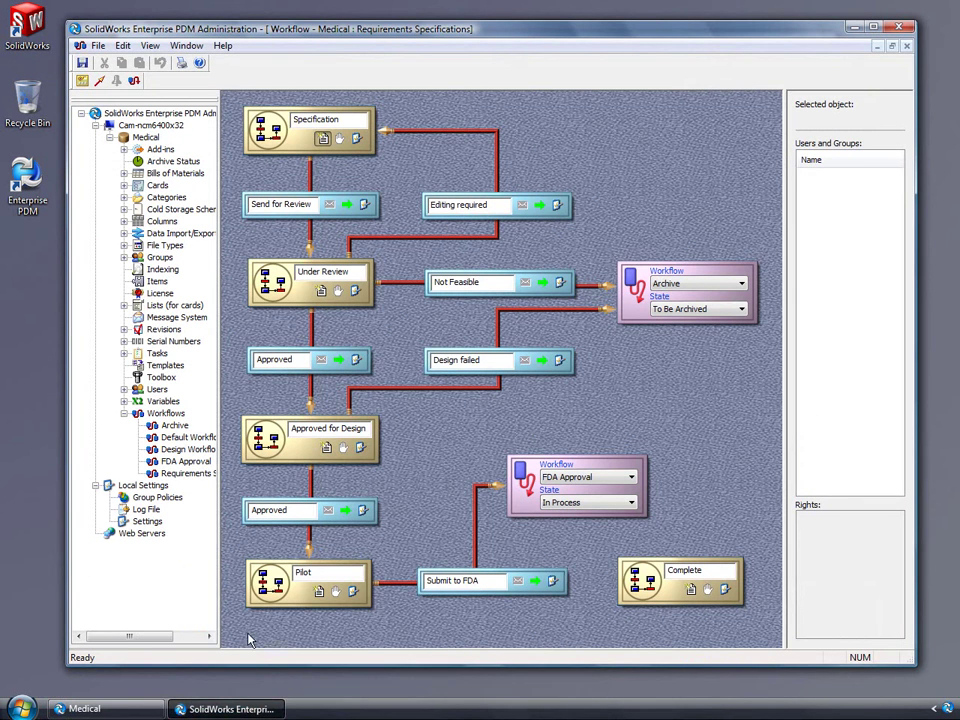
double_click(192, 450)
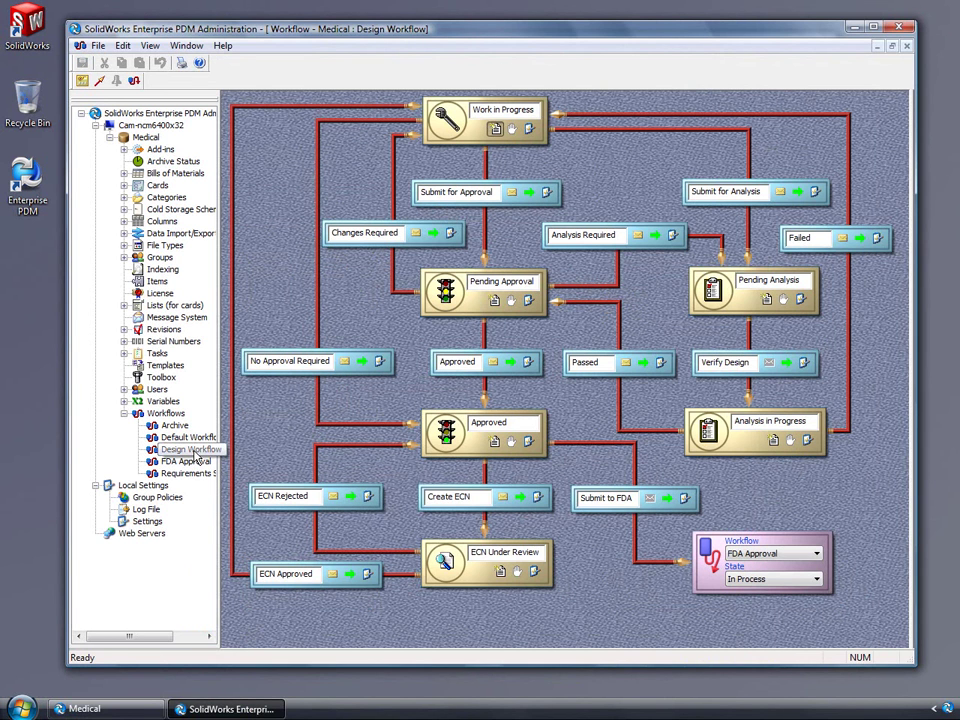